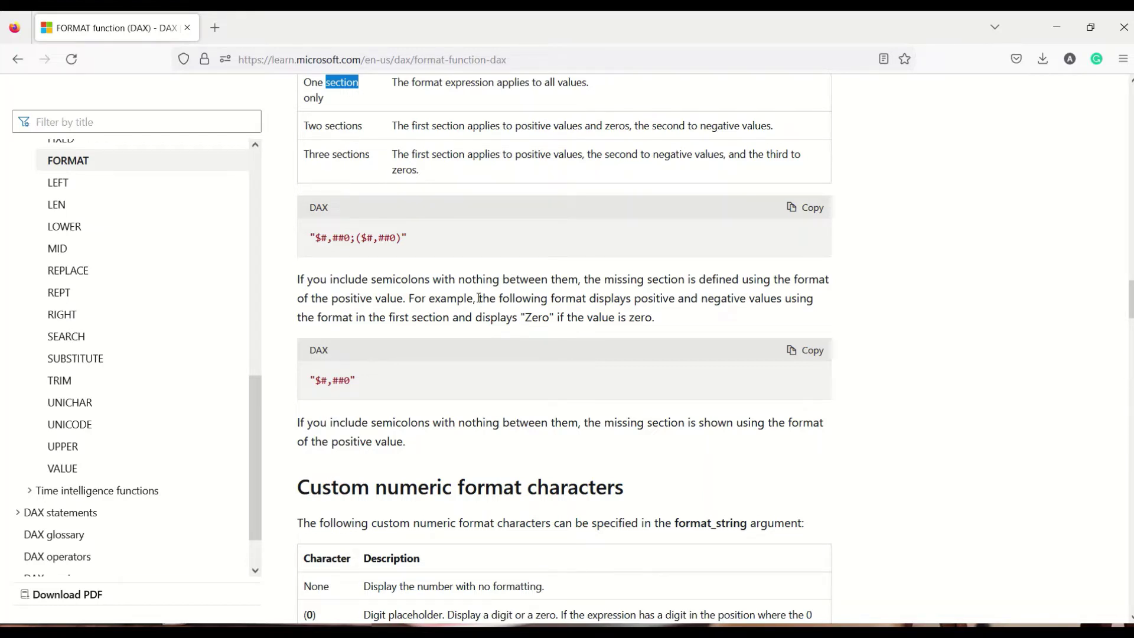
Examine the custom numeric format characters in the DAX FORMAT function documentation
{"action": "scroll", "coordinate": [374, 277], "scroll_direction": "down", "scroll_amount": 4}
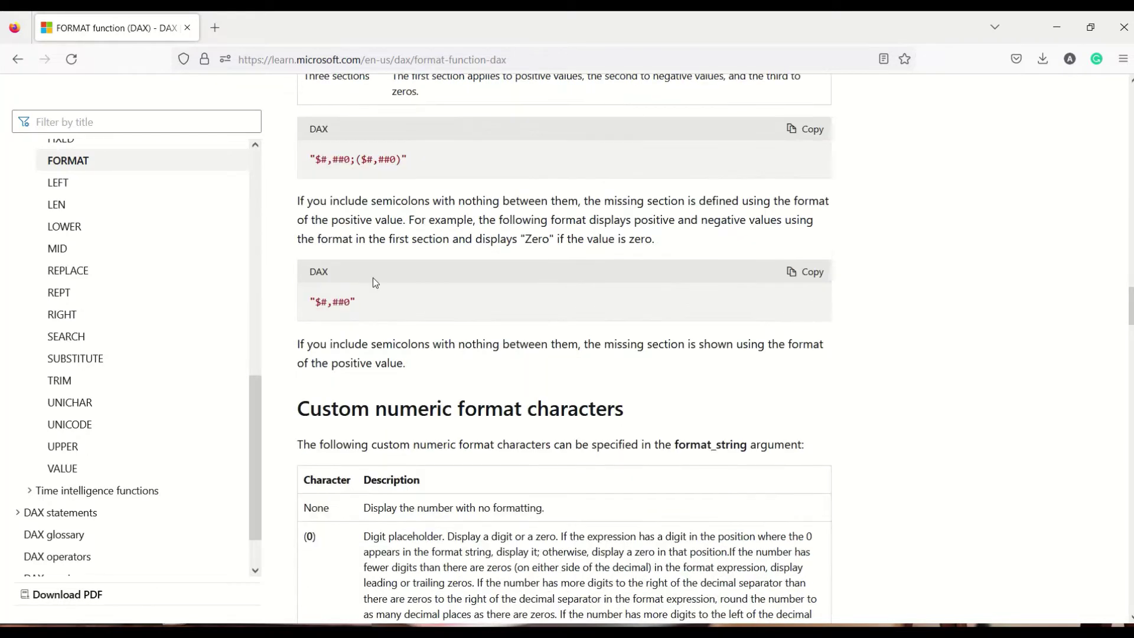
{"action": "scroll", "coordinate": [378, 275], "scroll_direction": "down", "scroll_amount": 3}
{"action": "scroll", "coordinate": [378, 275], "scroll_direction": "down", "scroll_amount": 1}
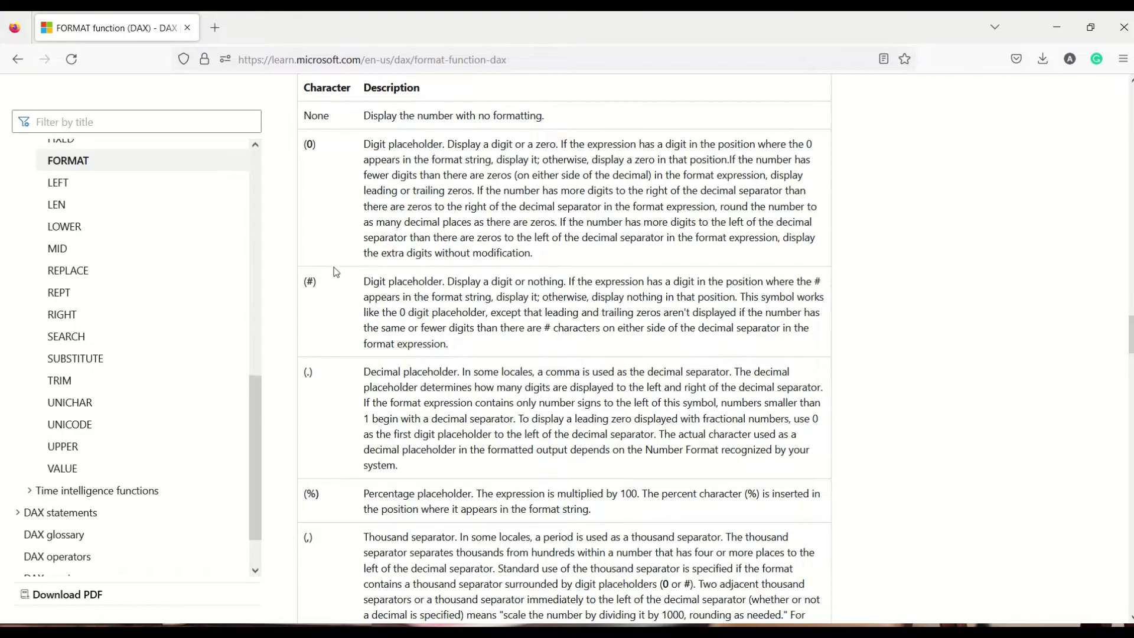
{"action": "scroll", "coordinate": [332, 278], "scroll_direction": "down", "scroll_amount": 2}
{"action": "scroll", "coordinate": [324, 316], "scroll_direction": "down", "scroll_amount": 4}
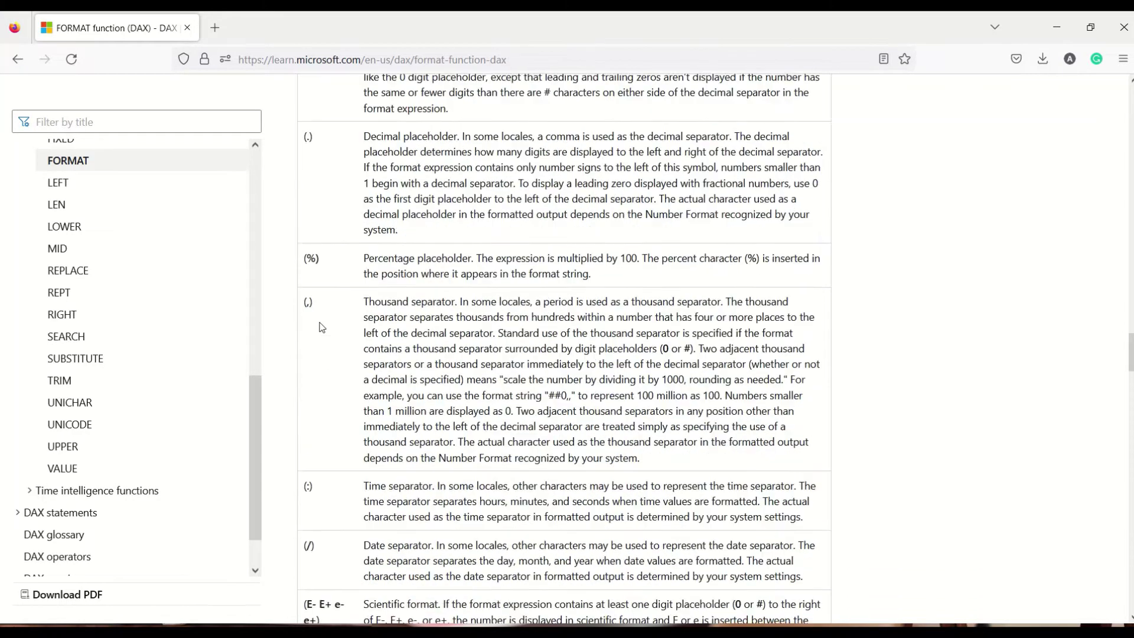
{"action": "scroll", "coordinate": [322, 328], "scroll_direction": "down", "scroll_amount": 7}
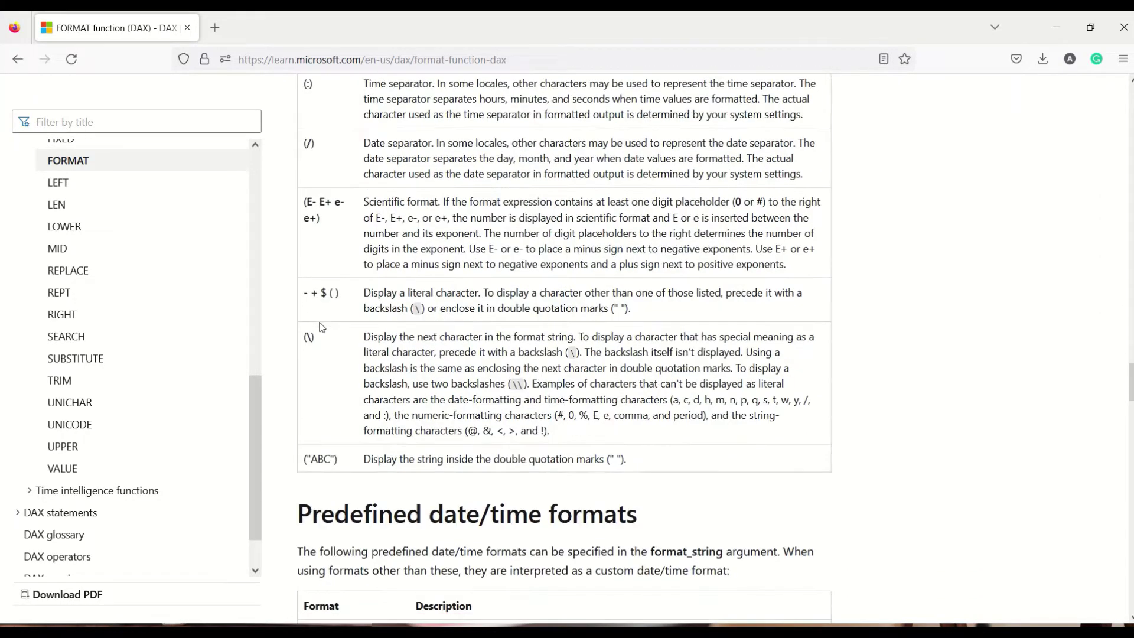
Review the predefined date/time formats and the custom date/time format characters in the FORMAT documentation
{"action": "scroll", "coordinate": [322, 327], "scroll_direction": "down", "scroll_amount": 6}
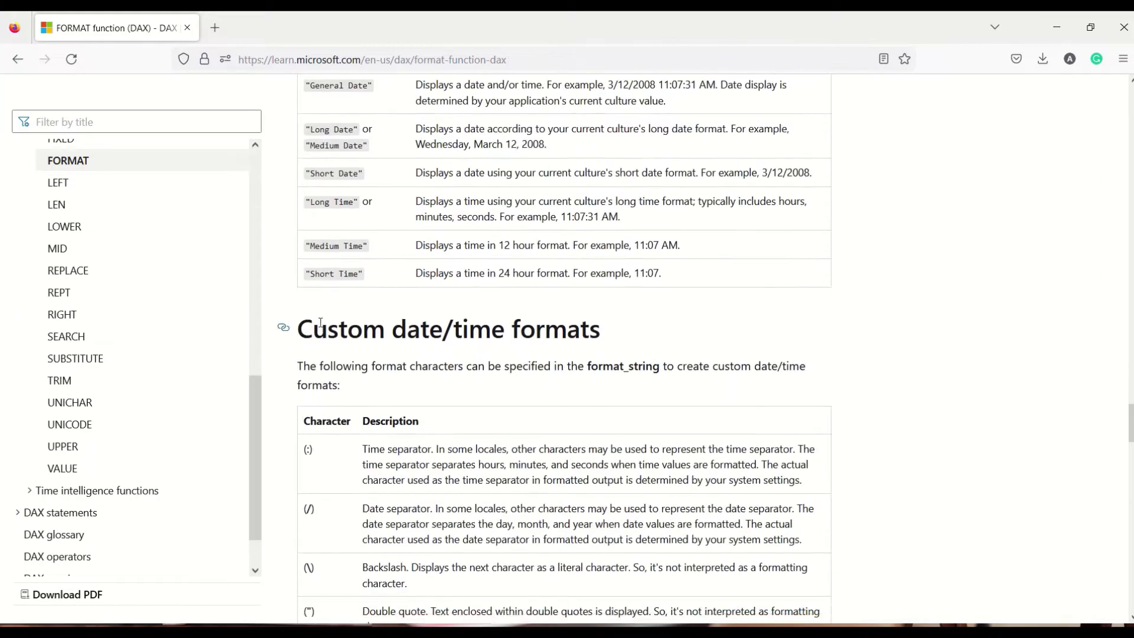
{"action": "scroll", "coordinate": [334, 322], "scroll_direction": "up", "scroll_amount": 4}
{"action": "scroll", "coordinate": [333, 321], "scroll_direction": "up", "scroll_amount": 3}
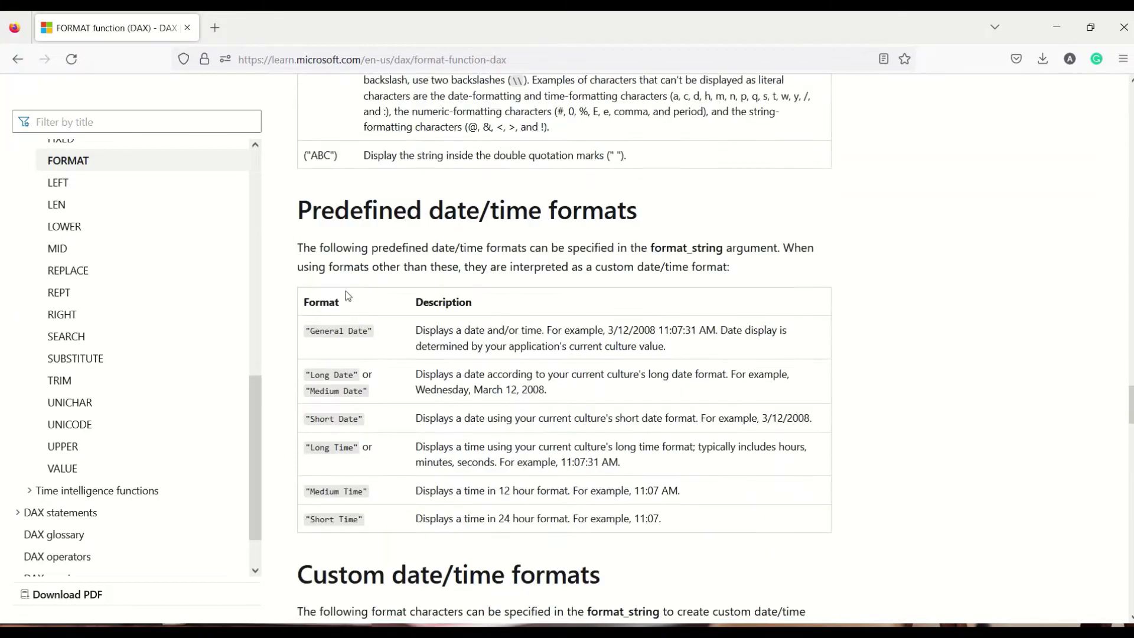
{"action": "scroll", "coordinate": [347, 296], "scroll_direction": "down", "scroll_amount": 1}
{"action": "scroll", "coordinate": [347, 296], "scroll_direction": "down", "scroll_amount": 2}
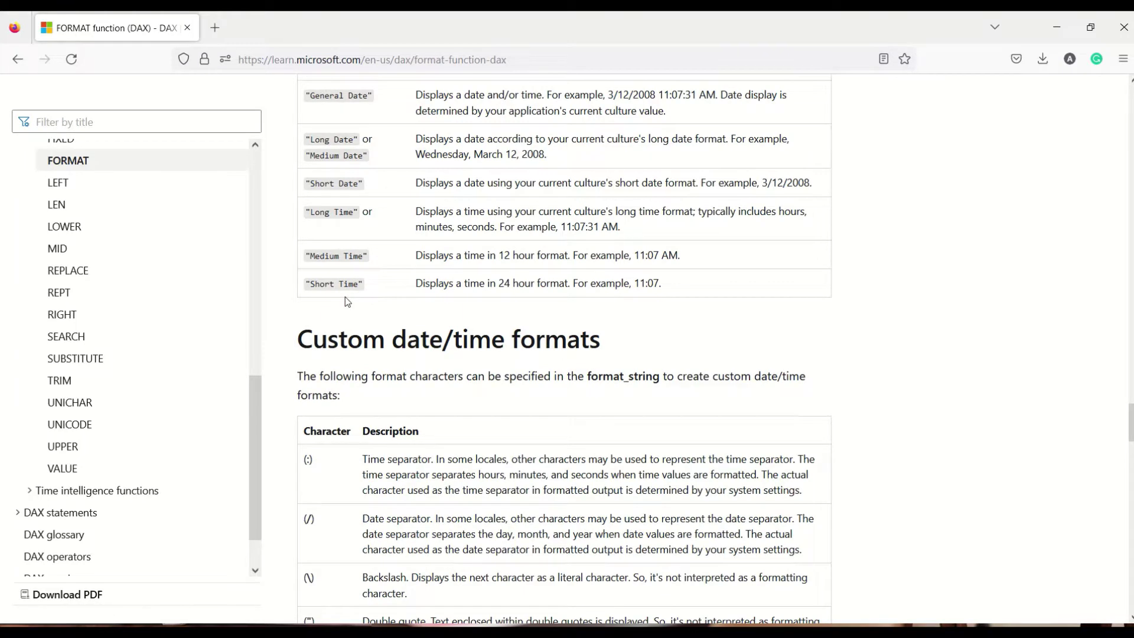
{"action": "scroll", "coordinate": [345, 297], "scroll_direction": "down", "scroll_amount": 3}
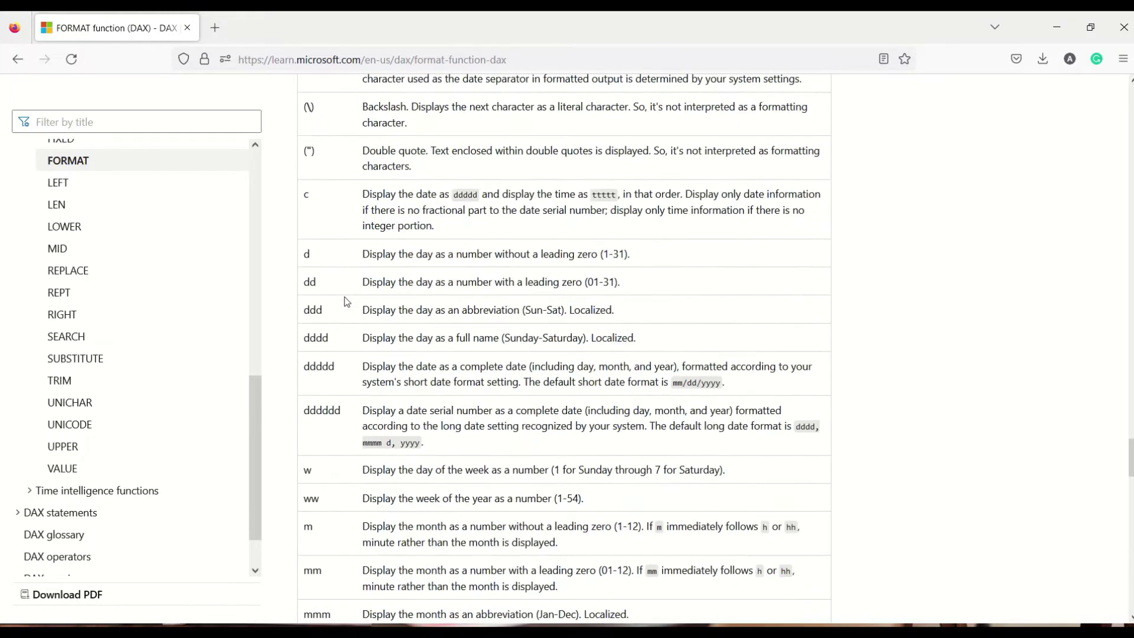
{"action": "scroll", "coordinate": [345, 301], "scroll_direction": "down", "scroll_amount": 3}
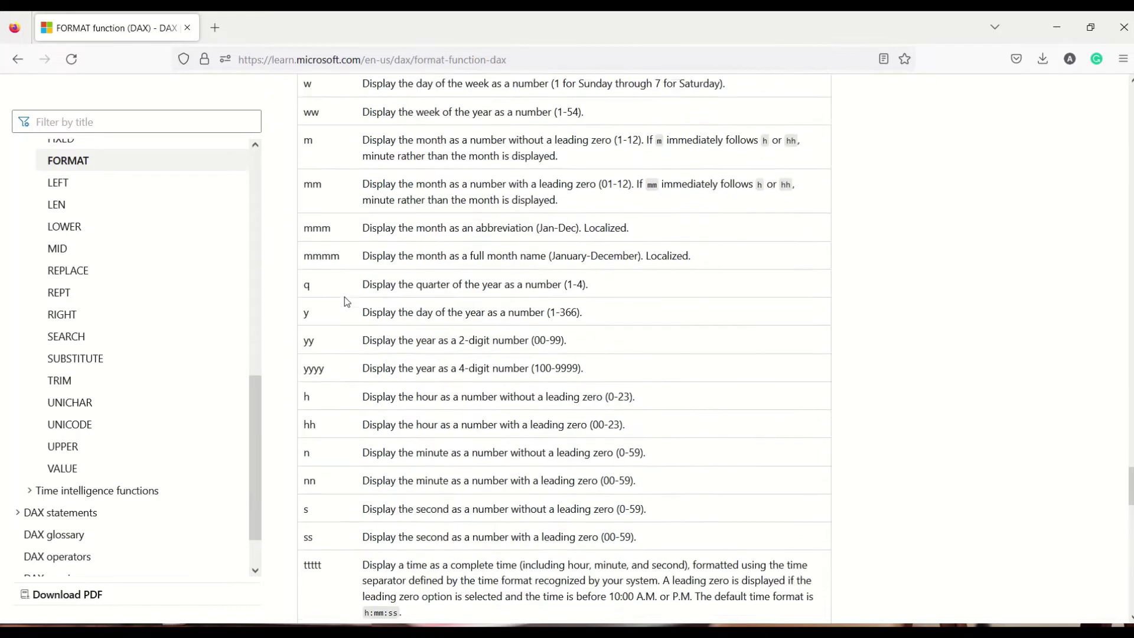
{"action": "scroll", "coordinate": [354, 307], "scroll_direction": "down", "scroll_amount": 4}
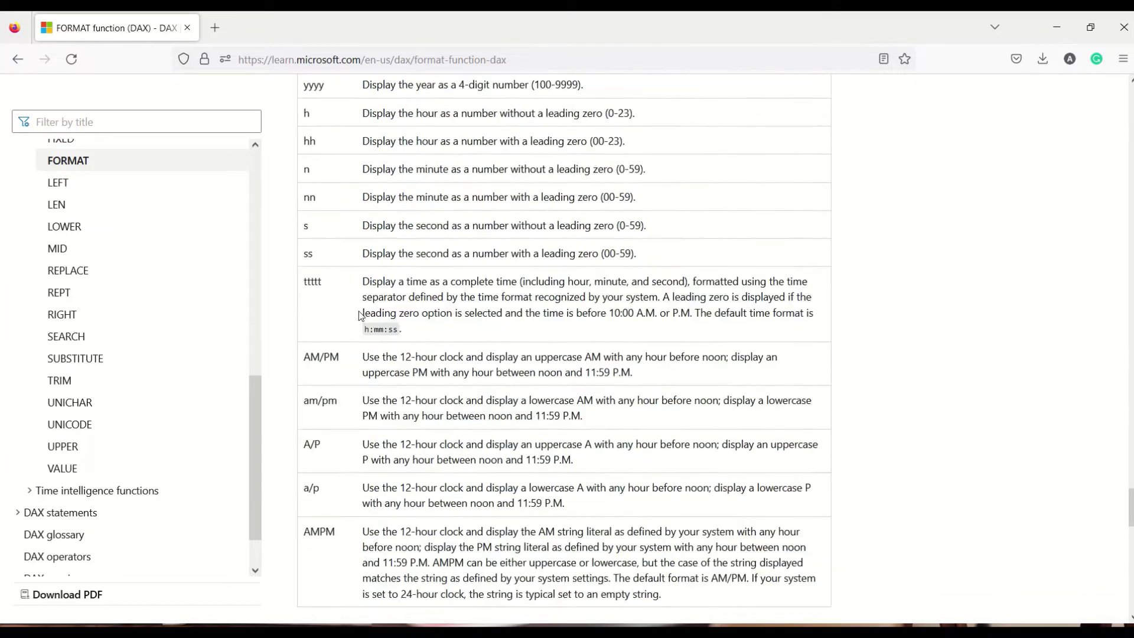
{"action": "scroll", "coordinate": [359, 314], "scroll_direction": "down", "scroll_amount": 4}
Switch to Power BI Desktop and open the Sales table in data view with the formula bar collapsed
{"action": "key", "text": "alt+Tab"}
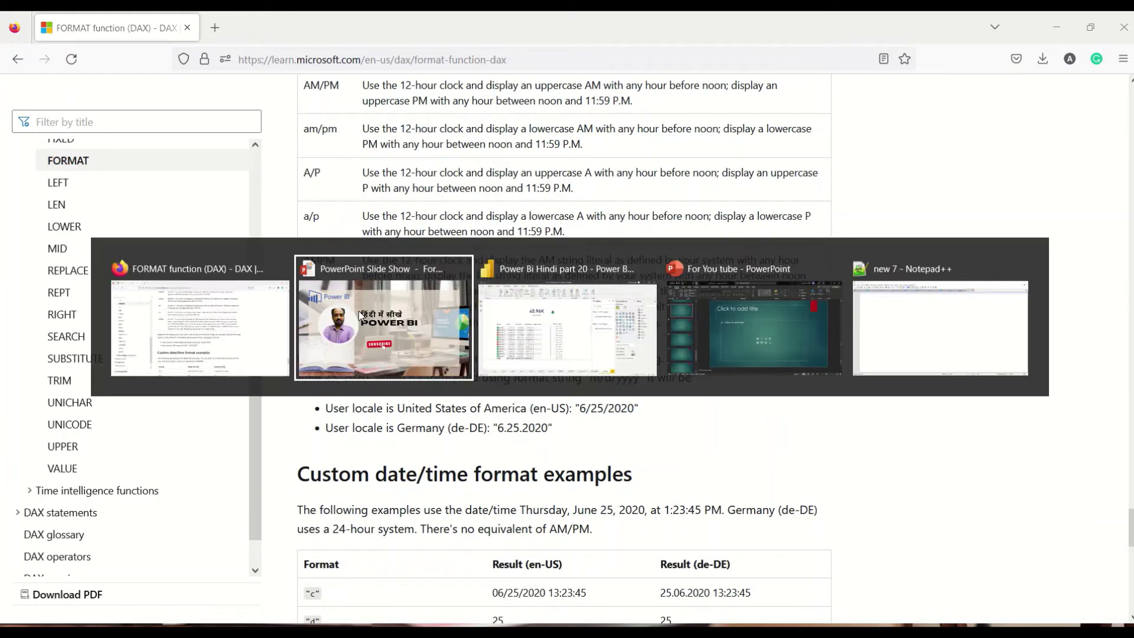
{"action": "key", "text": "alt+Tab"}
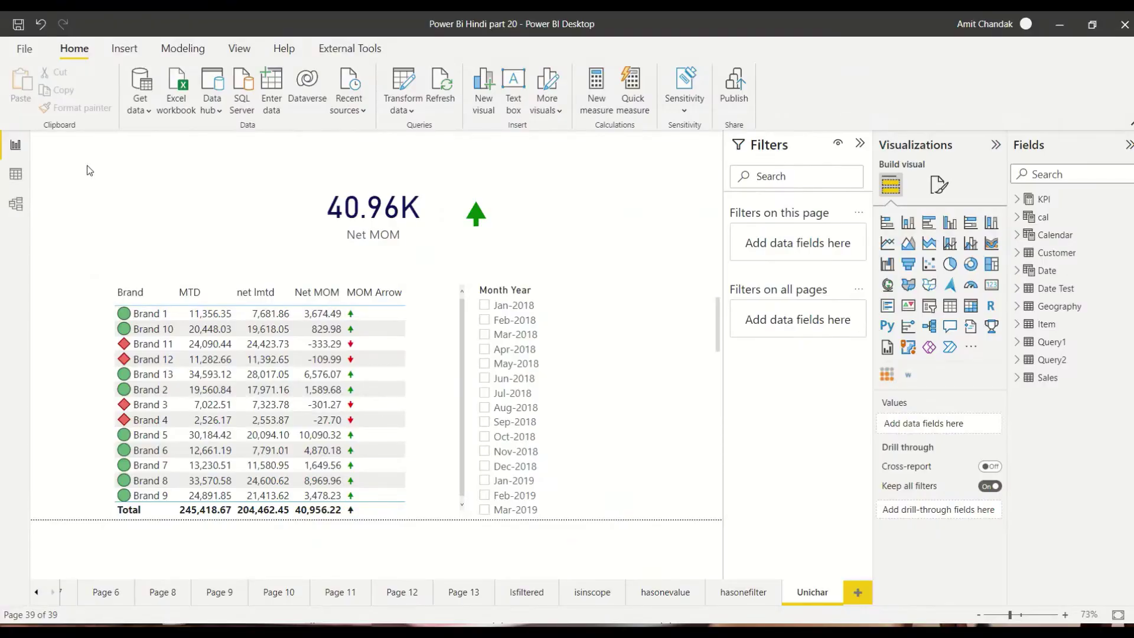
{"action": "left_click", "coordinate": [10, 182]}
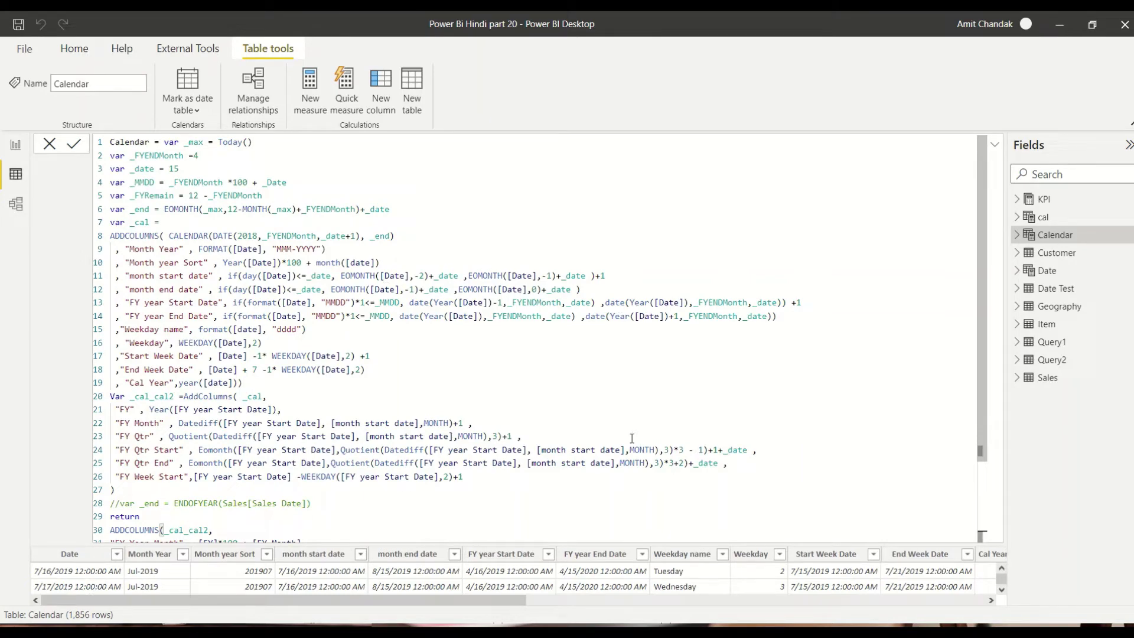
{"action": "left_click", "coordinate": [996, 146]}
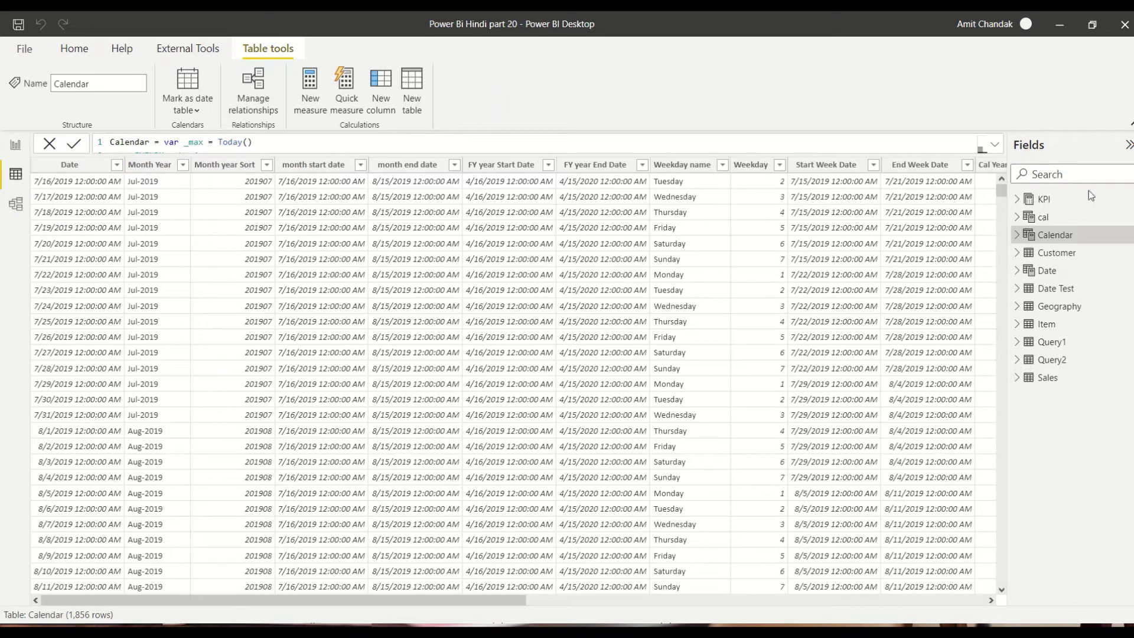
{"action": "left_click", "coordinate": [1048, 379]}
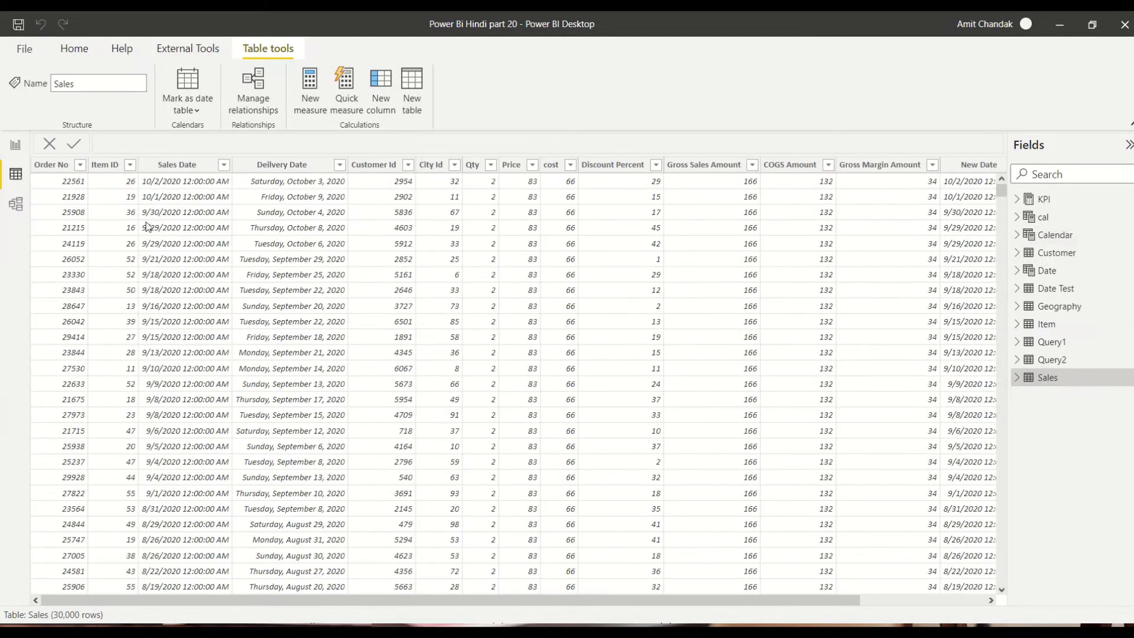
Add a calculated column to the Sales table: Format Date = FORMAT([Sales Date], "YYYY")
{"action": "left_click", "coordinate": [177, 167]}
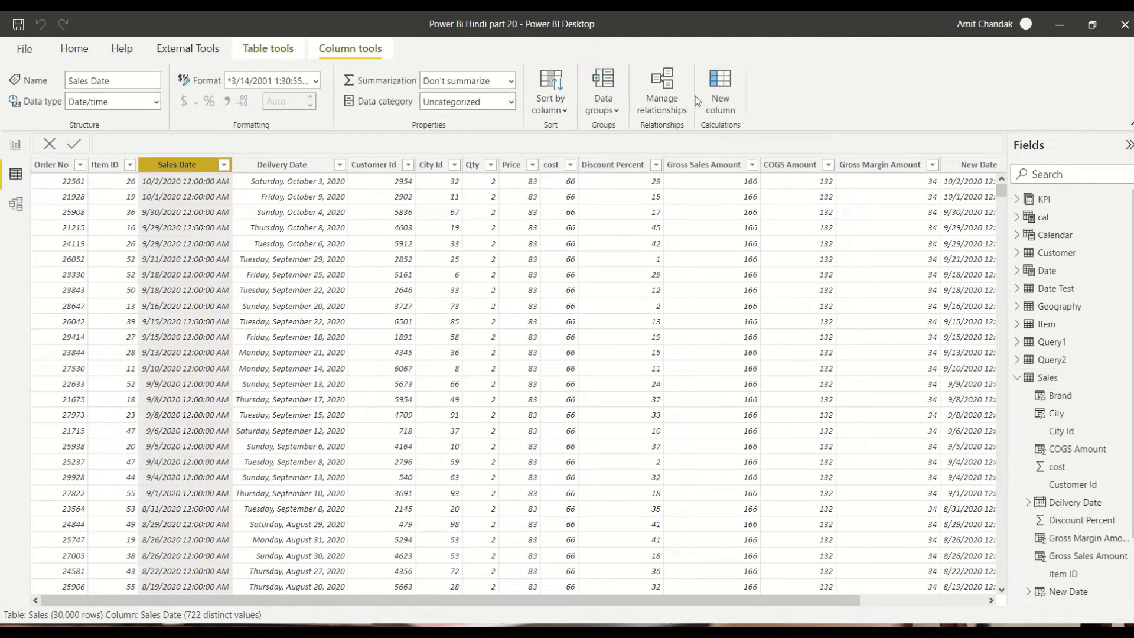
{"action": "left_click", "coordinate": [724, 99]}
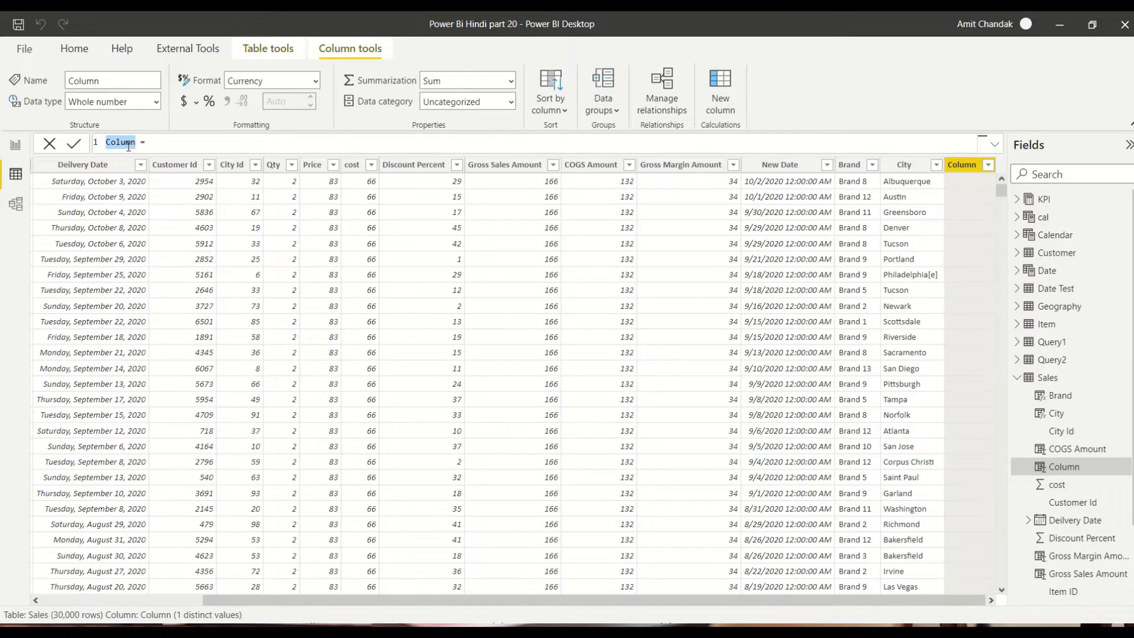
{"action": "type", "text": "Format Date"}
{"action": "key", "text": "End"}
{"action": "type", "text": "FORMAT("}
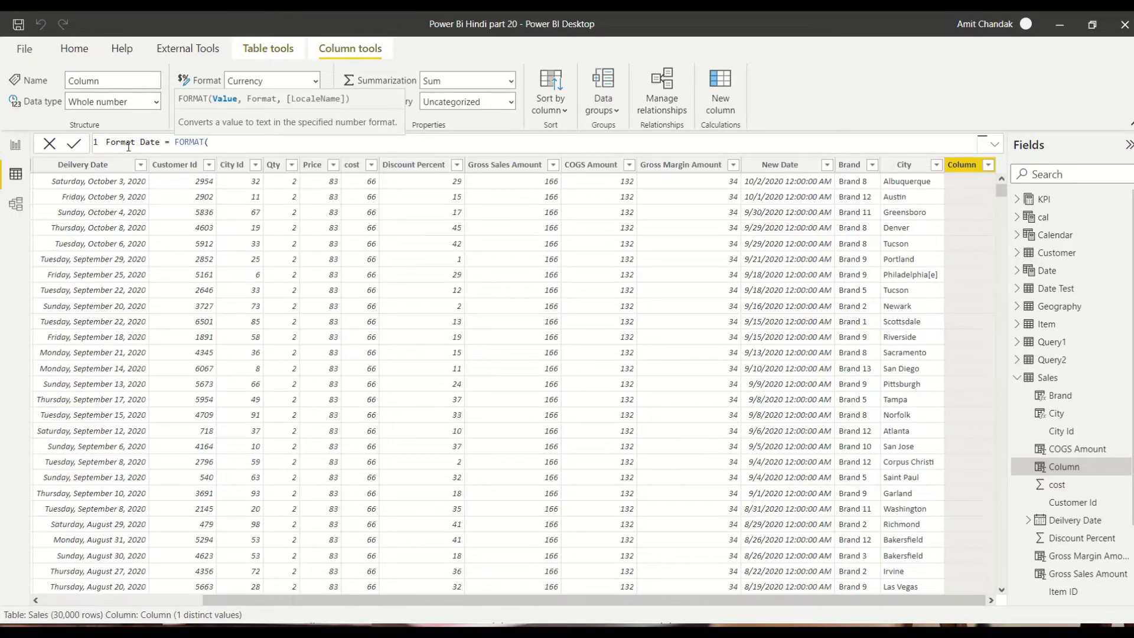
{"action": "type", "text": "[Sales Date],"}
{"action": "type", "text": "\"YYYY\""}
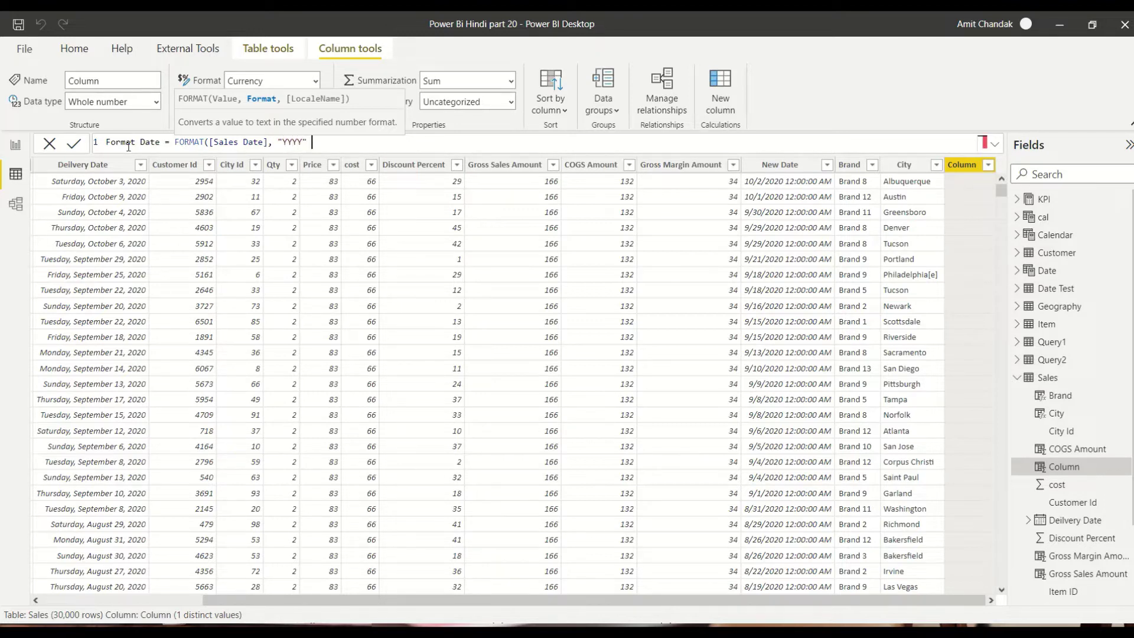
{"action": "type", "text": " )"}
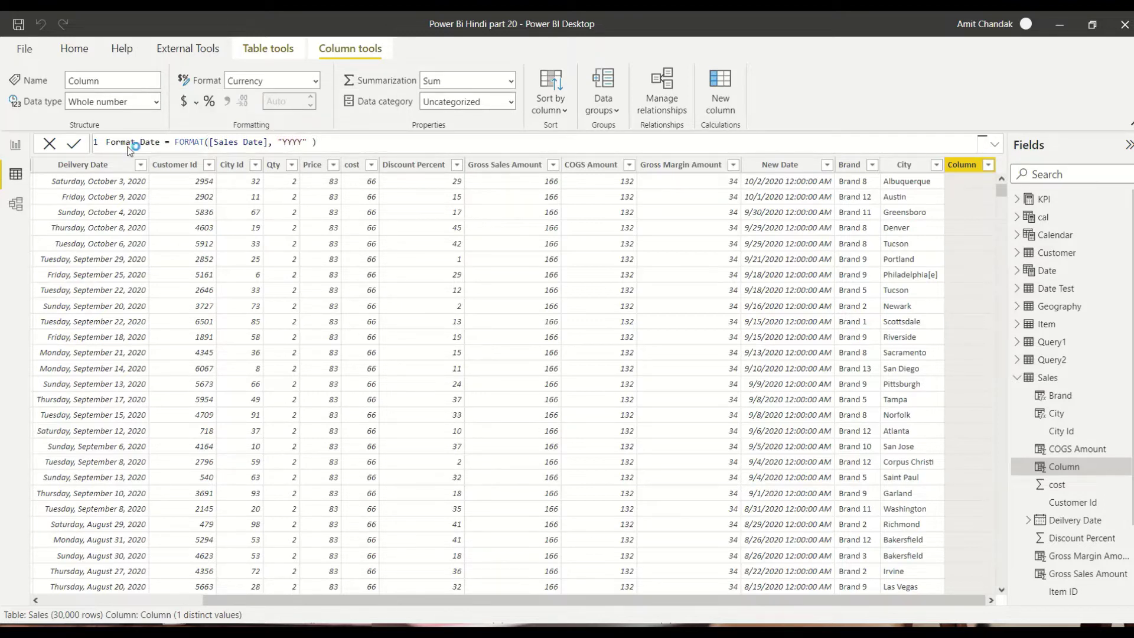
{"action": "key", "text": "Return"}
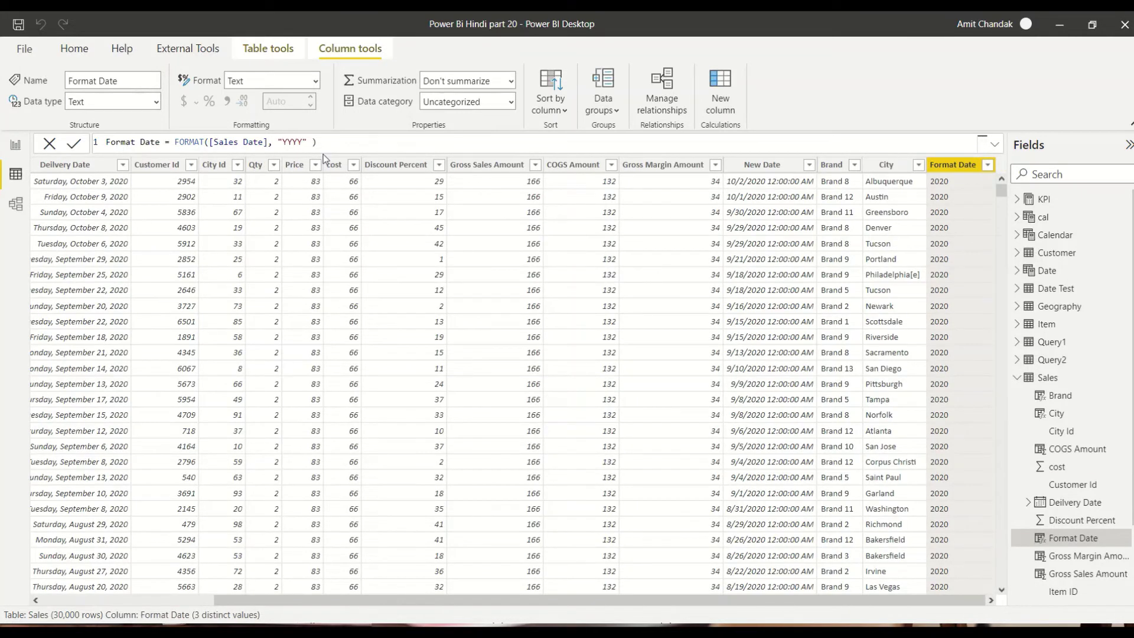
Change the Format Date column's format string to "MM"
{"action": "double_click", "coordinate": [295, 141]}
{"action": "type", "text": "MM"}
{"action": "key", "text": "Return"}
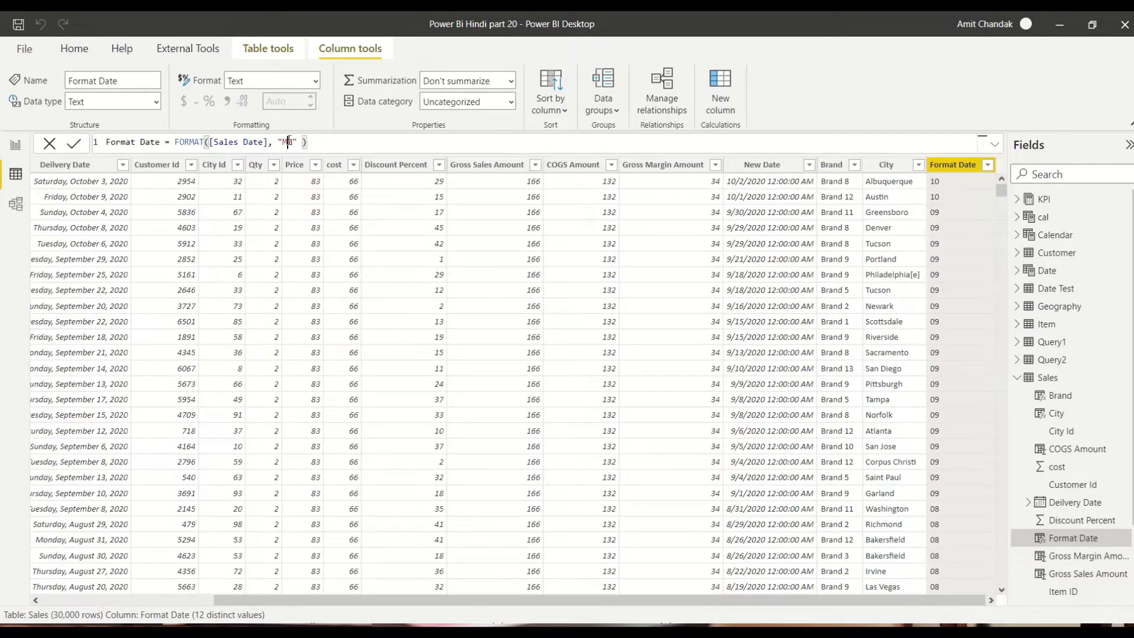
Change the Format Date column's format string to "M" and look through the resulting month values
{"action": "double_click", "coordinate": [291, 142]}
{"action": "type", "text": "M"}
{"action": "key", "text": "Return"}
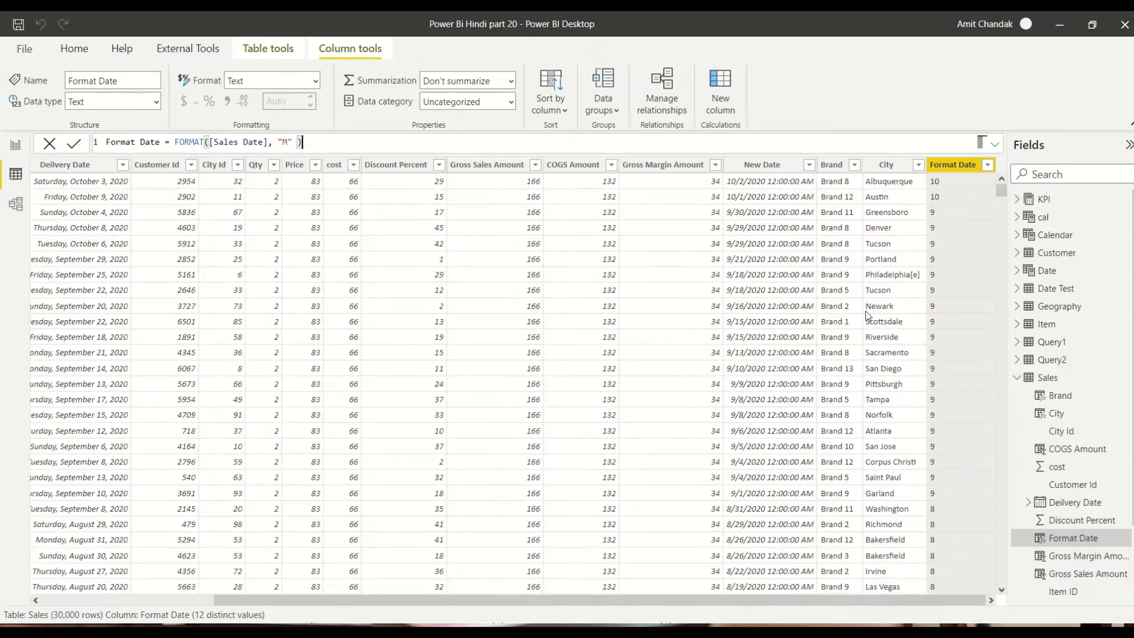
{"action": "scroll", "coordinate": [944, 196], "scroll_direction": "down", "scroll_amount": 3}
{"action": "scroll", "coordinate": [944, 197], "scroll_direction": "down", "scroll_amount": 5}
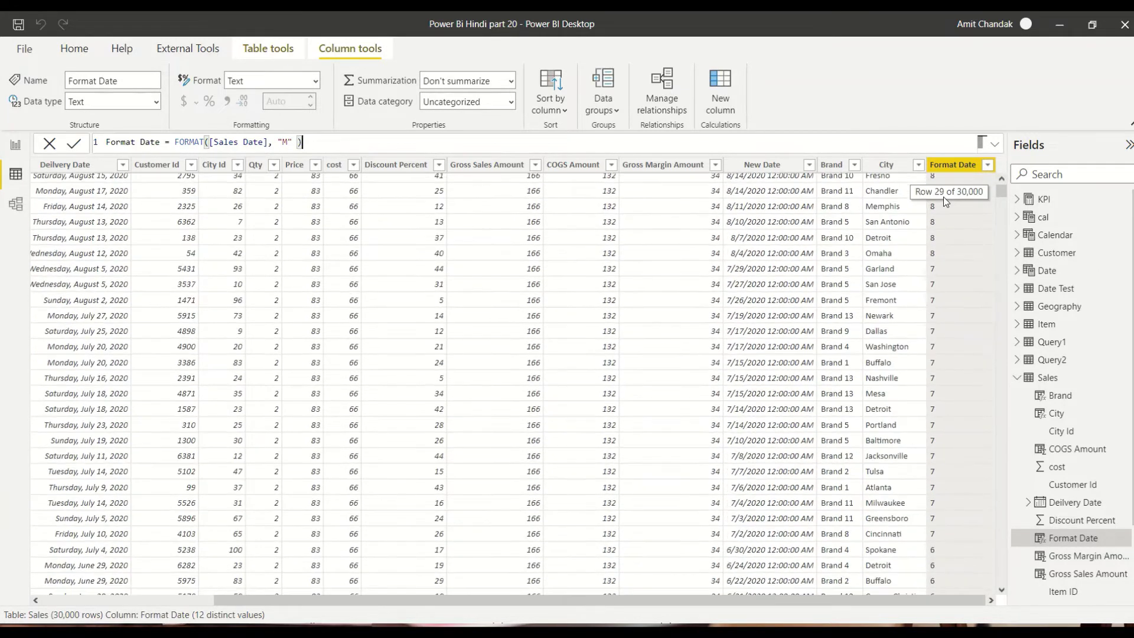
{"action": "scroll", "coordinate": [944, 196], "scroll_direction": "up", "scroll_amount": 8}
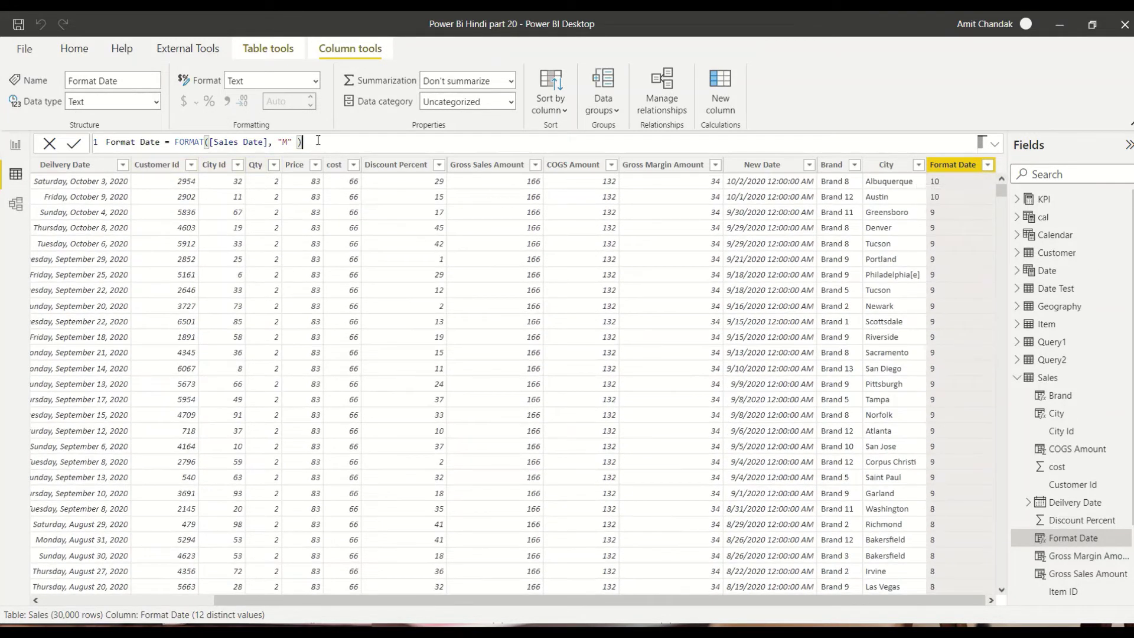
Change the Format Date column's format string to "WW" and look through the resulting week numbers
{"action": "double_click", "coordinate": [286, 143]}
{"action": "type", "text": "WW"}
{"action": "key", "text": "Return"}
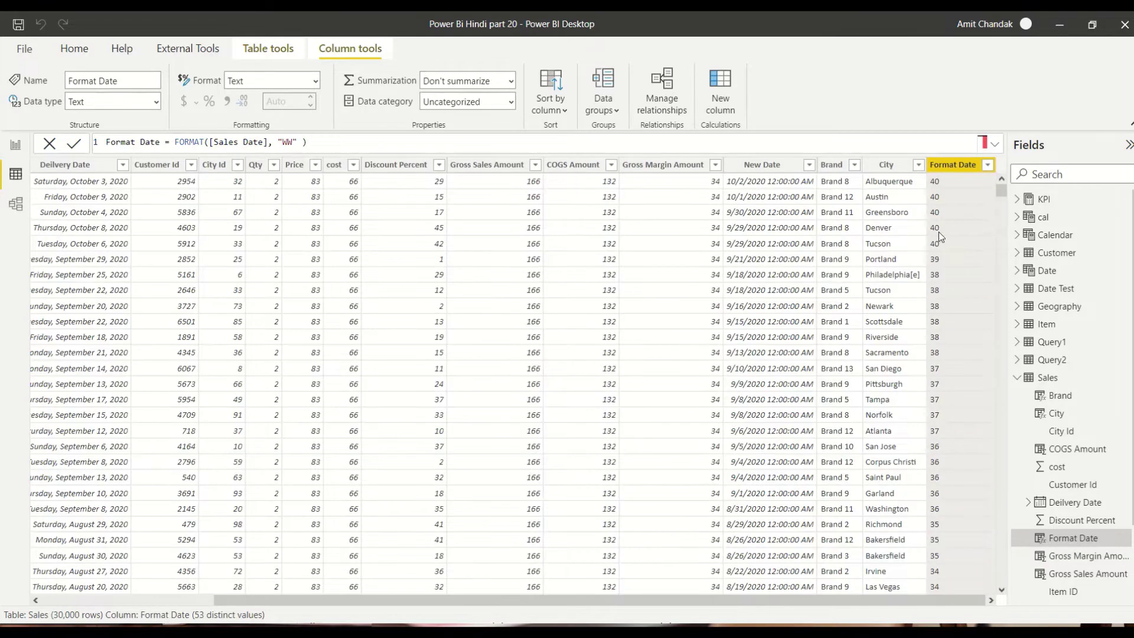
{"action": "scroll", "coordinate": [947, 239], "scroll_direction": "down", "scroll_amount": 20}
{"action": "scroll", "coordinate": [946, 255], "scroll_direction": "down", "scroll_amount": 20}
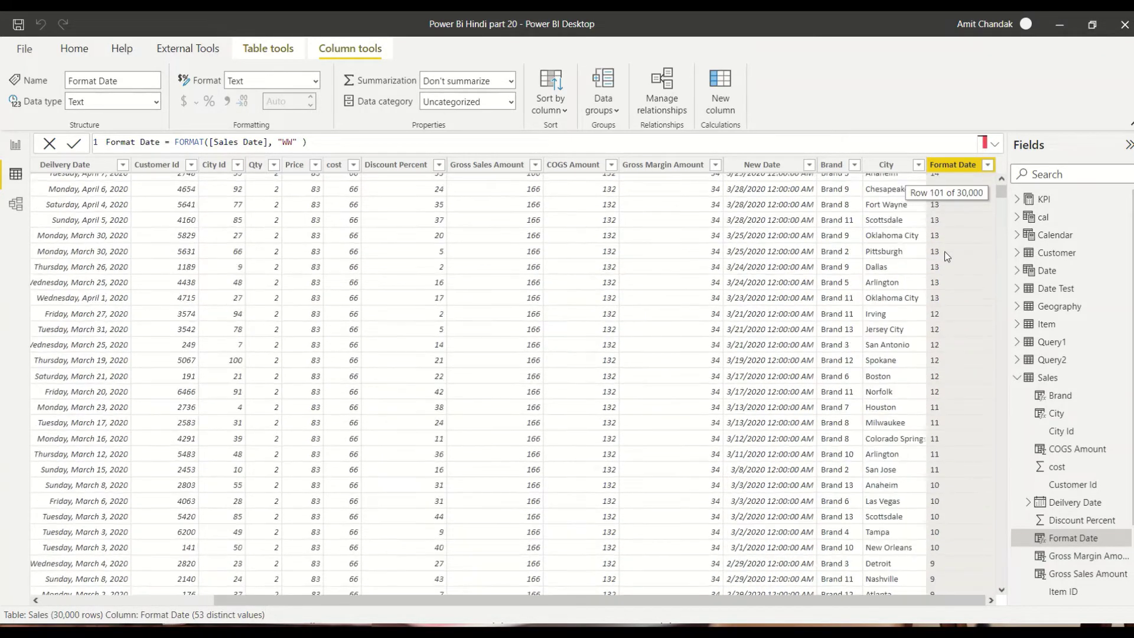
{"action": "scroll", "coordinate": [946, 256], "scroll_direction": "up", "scroll_amount": 13}
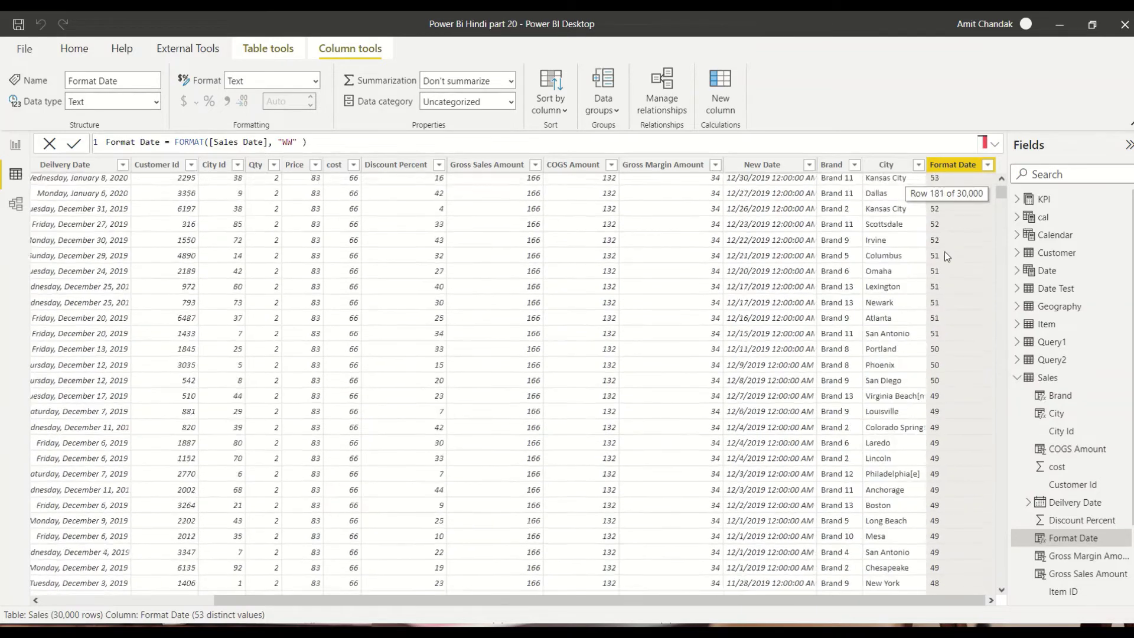
{"action": "scroll", "coordinate": [945, 255], "scroll_direction": "up", "scroll_amount": 16}
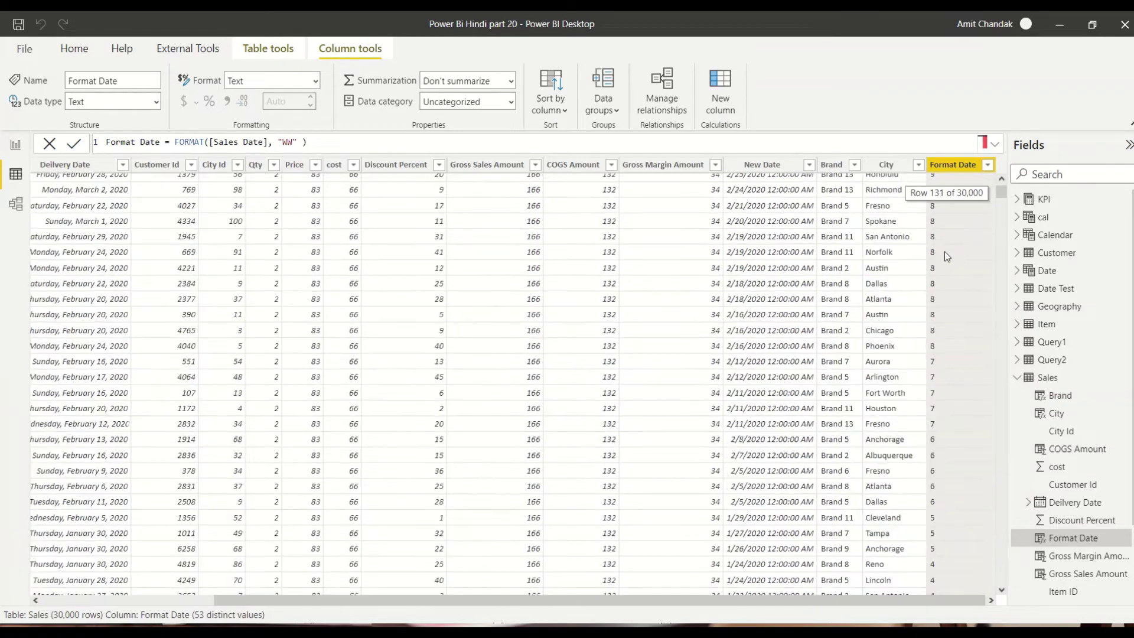
Change the Format Date column's format string to "Q" for the quarter number
{"action": "double_click", "coordinate": [290, 143]}
{"action": "type", "text": "Q"}
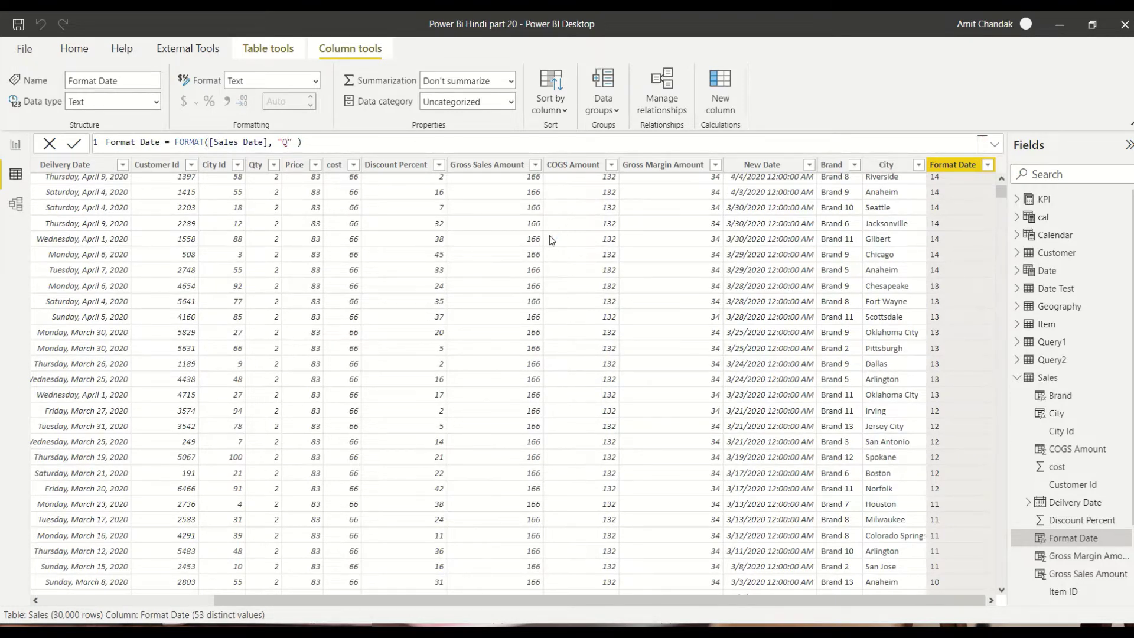
{"action": "key", "text": "Return"}
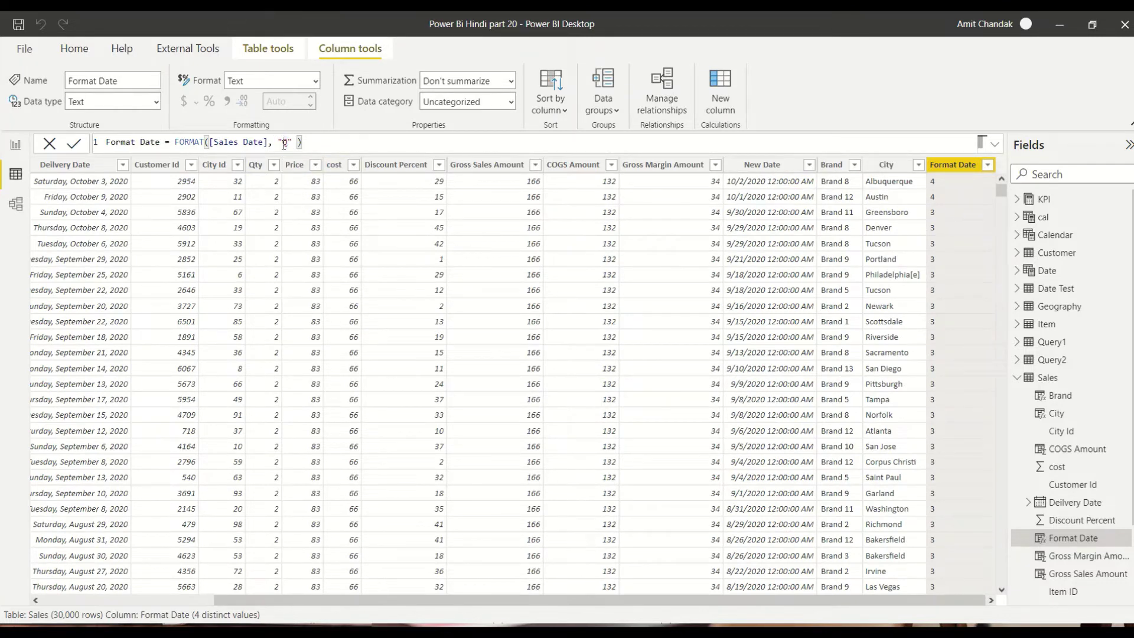
Add a literal Q before the quarter number in Format Date by using the format string "\QQ"
{"action": "left_click", "coordinate": [284, 145]}
{"action": "type", "text": "\\Q"}
{"action": "left_click", "coordinate": [317, 145]}
{"action": "key", "text": "Return"}
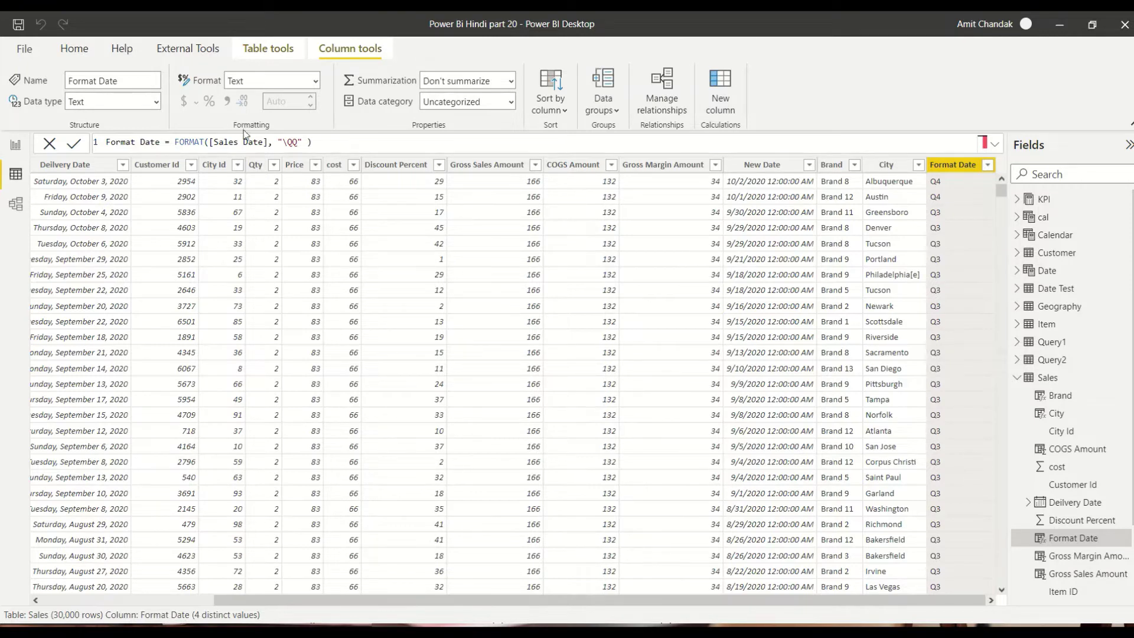
Replace the Format Date column's format string with the predefined "general Date" format, correcting its spelling
{"action": "left_click_drag", "start_coordinate": [287, 142], "coordinate": [284, 143]}
{"action": "type", "text": "\""}
{"action": "key", "text": "BackSpace"}
{"action": "type", "text": "s"}
{"action": "key", "text": "BackSpace"}
{"action": "type", "text": "general"}
{"action": "type", "text": " Dat"}
{"action": "type", "text": "eranal Date"}
{"action": "key", "text": "Return"}
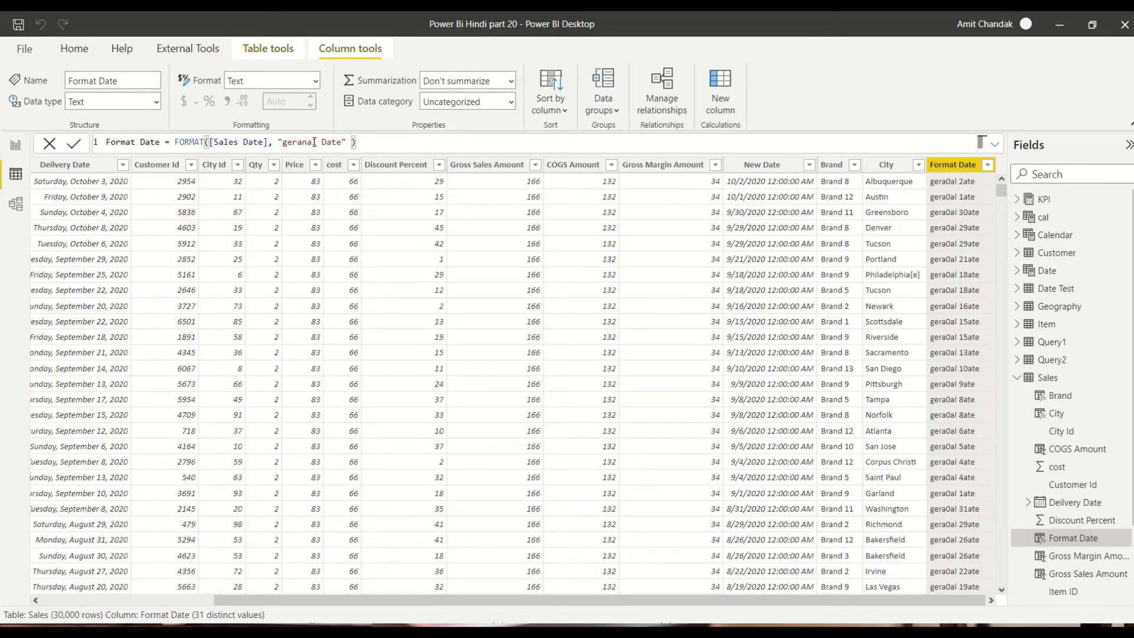
{"action": "left_click_drag", "start_coordinate": [303, 142], "coordinate": [297, 141]}
{"action": "type", "text": "e"}
{"action": "key", "text": "Return"}
Switch to the FORMAT documentation page in the browser and copy the predefined date format name "General Date"
{"action": "key", "text": "alt+Tab"}
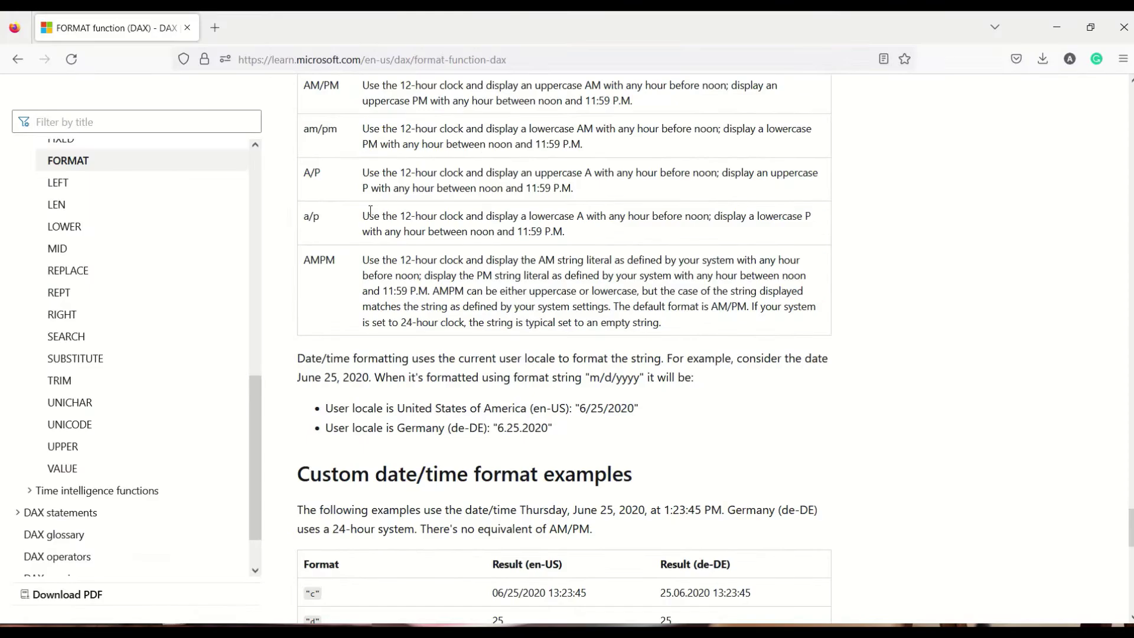
{"action": "scroll", "coordinate": [381, 242], "scroll_direction": "down", "scroll_amount": 10}
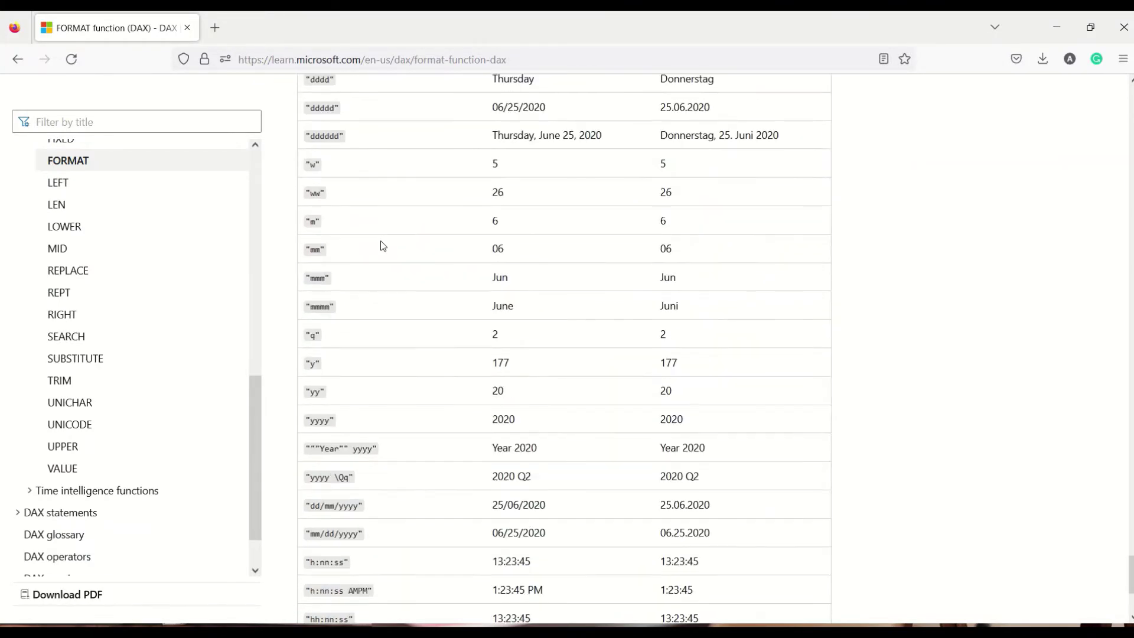
{"action": "scroll", "coordinate": [382, 245], "scroll_direction": "up", "scroll_amount": 20}
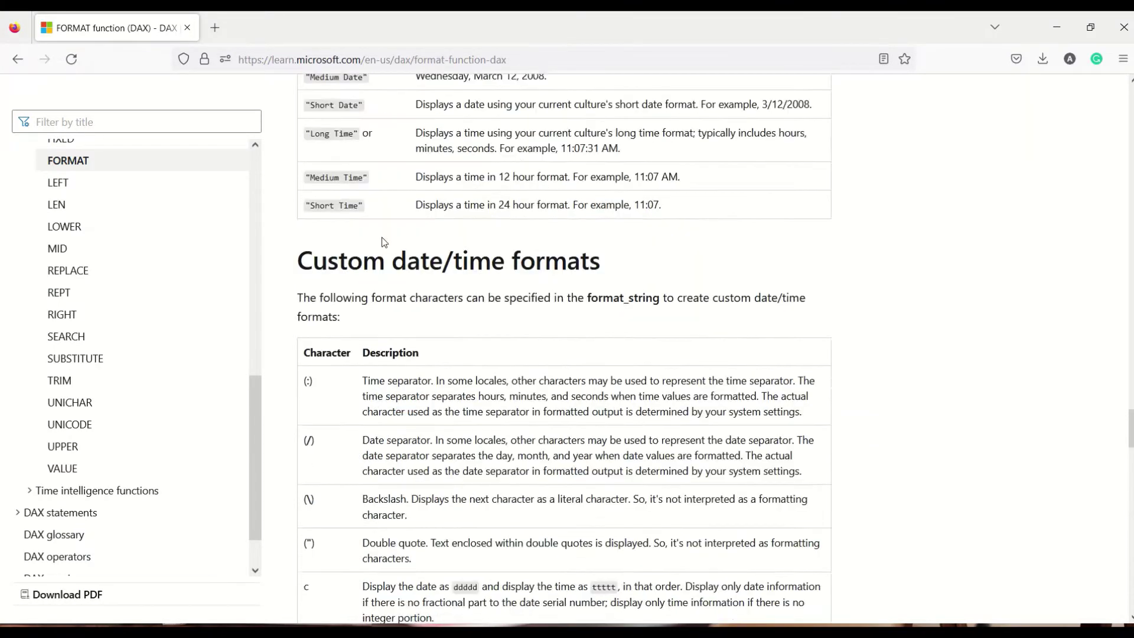
{"action": "scroll", "coordinate": [383, 242], "scroll_direction": "up", "scroll_amount": 4}
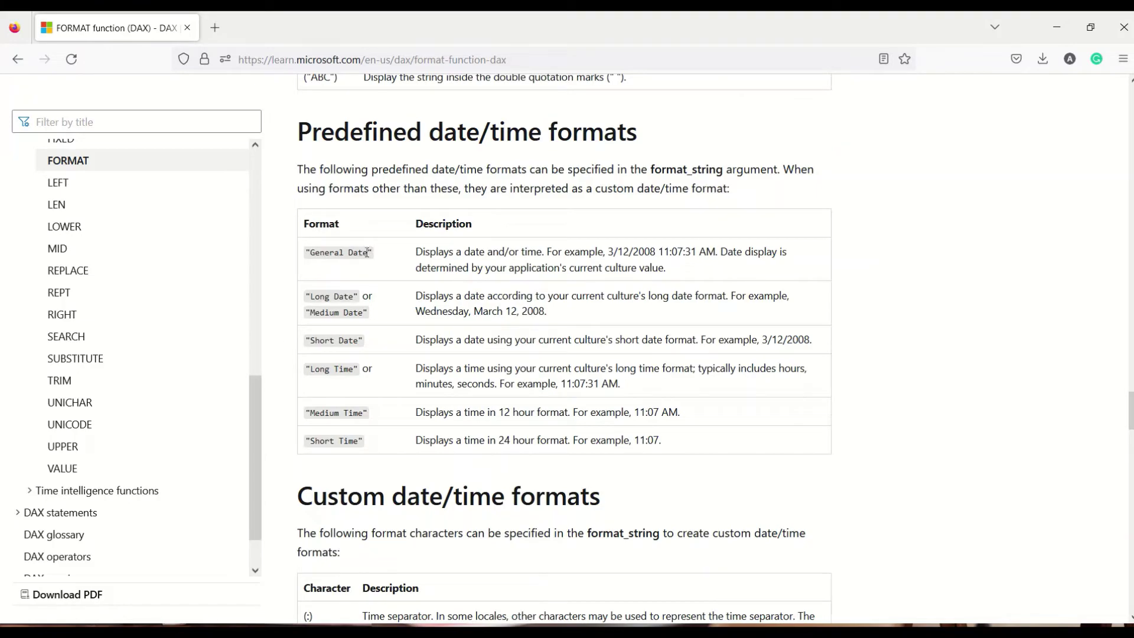
{"action": "left_click_drag", "start_coordinate": [370, 253], "coordinate": [309, 255]}
{"action": "key", "text": "ctrl+c"}
Switch back to Power BI Desktop and replace the misspelled format string in the Format Date formula with "General Date"
{"action": "key", "text": "alt+Tab"}
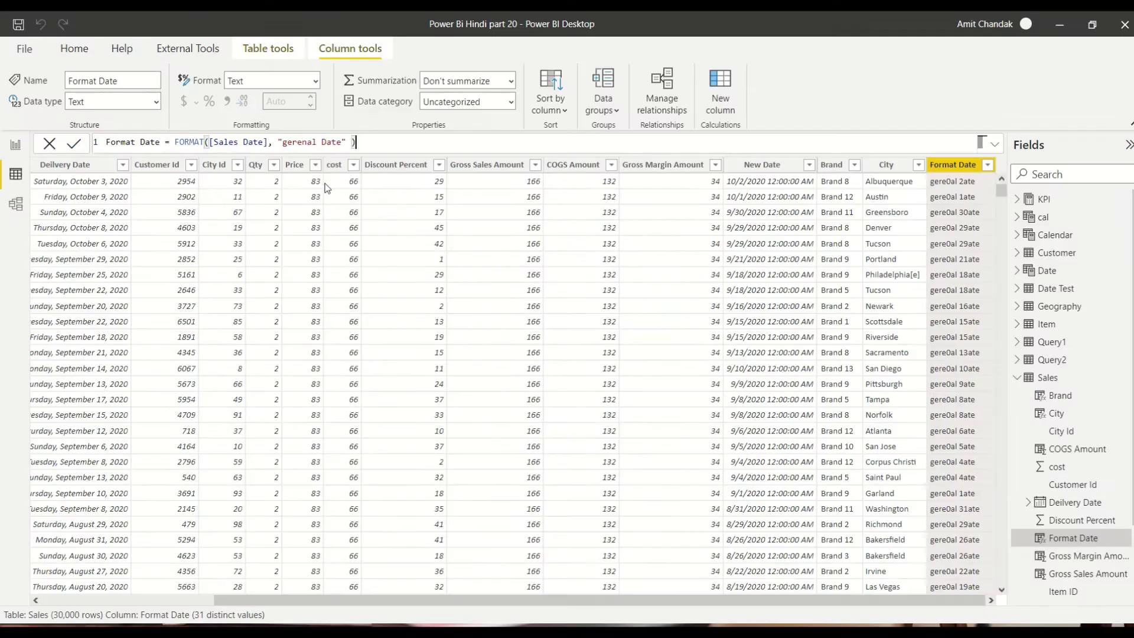
{"action": "left_click_drag", "start_coordinate": [282, 142], "coordinate": [347, 142]}
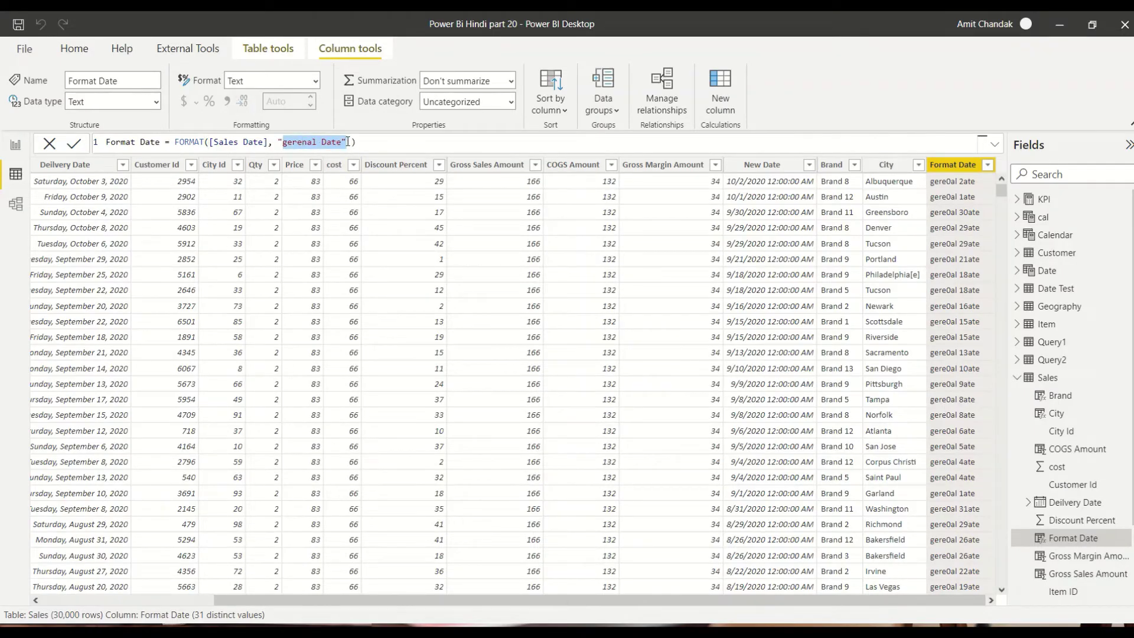
{"action": "key", "text": "ctrl+v"}
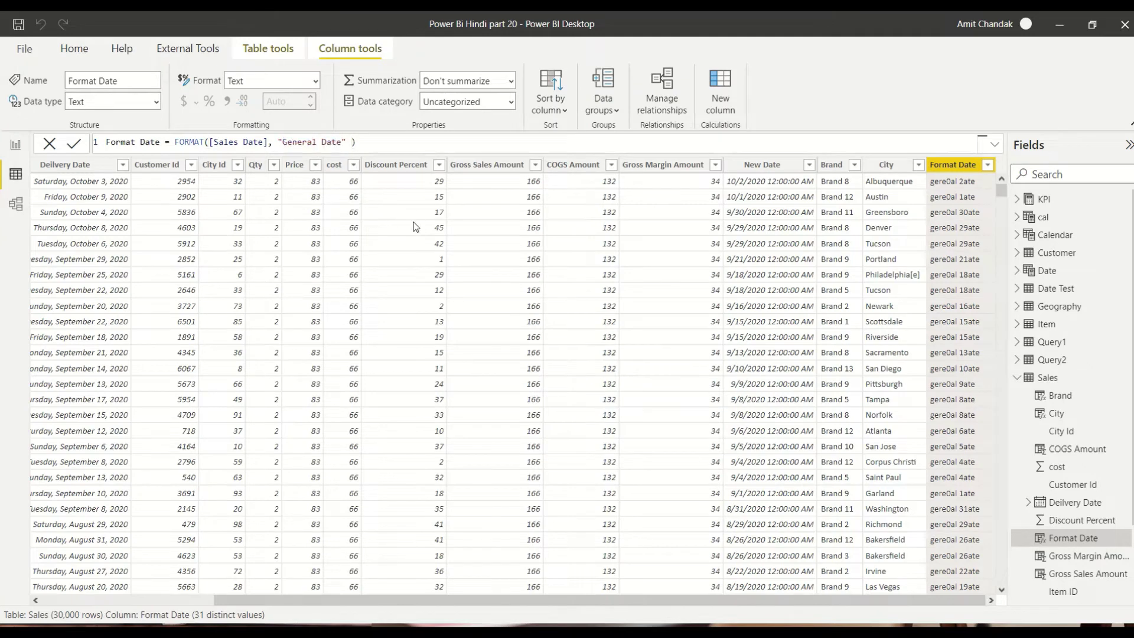
{"action": "key", "text": "Return"}
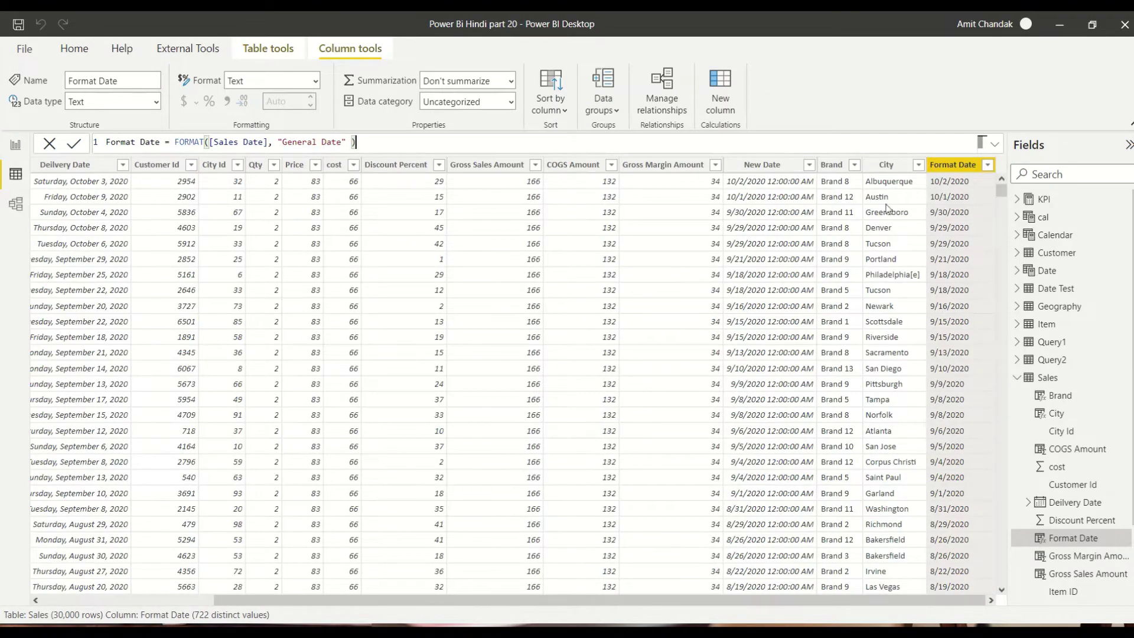
Copy the predefined format "Long Date" from the documentation page and make it the Format Date column's format string in Power BI
{"action": "key", "text": "alt+Tab"}
{"action": "left_click_drag", "start_coordinate": [355, 296], "coordinate": [305, 297]}
{"action": "key", "text": "ctrl+c"}
{"action": "key", "text": "alt+Tab"}
{"action": "left_click", "coordinate": [342, 142]}
{"action": "left_click_drag", "start_coordinate": [342, 142], "coordinate": [284, 143]}
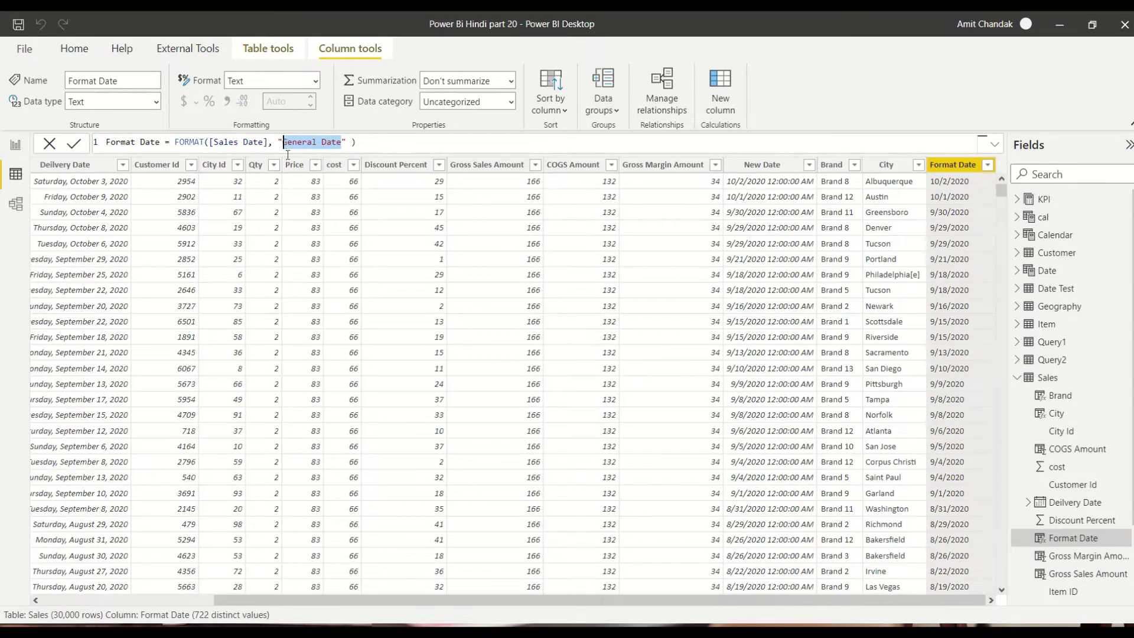
{"action": "key", "text": "ctrl+v"}
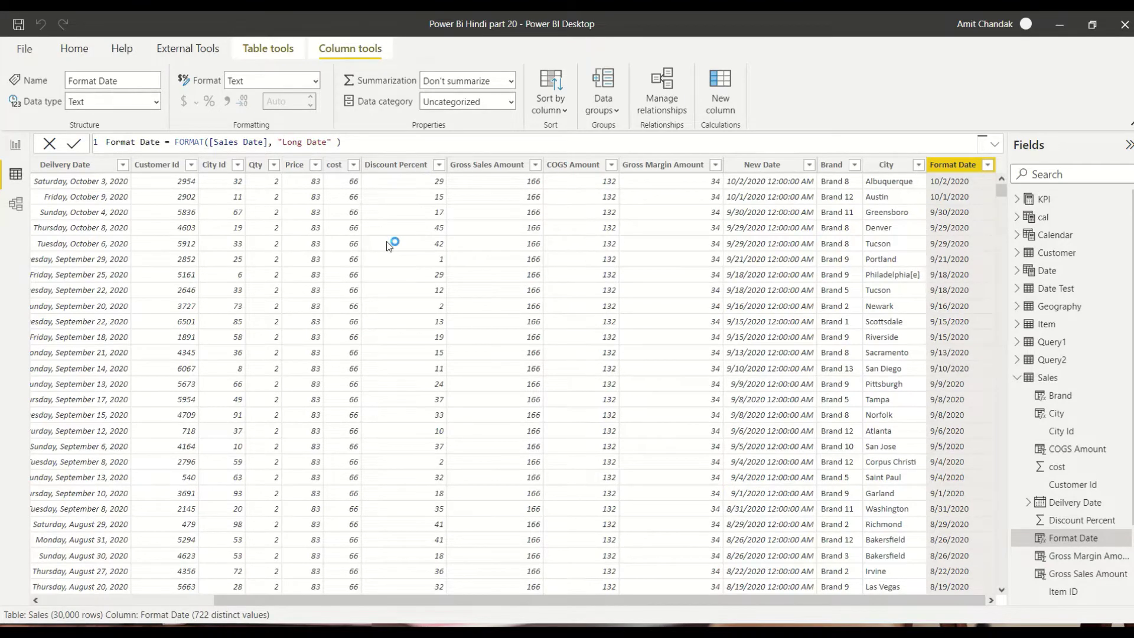
{"action": "key", "text": "Return"}
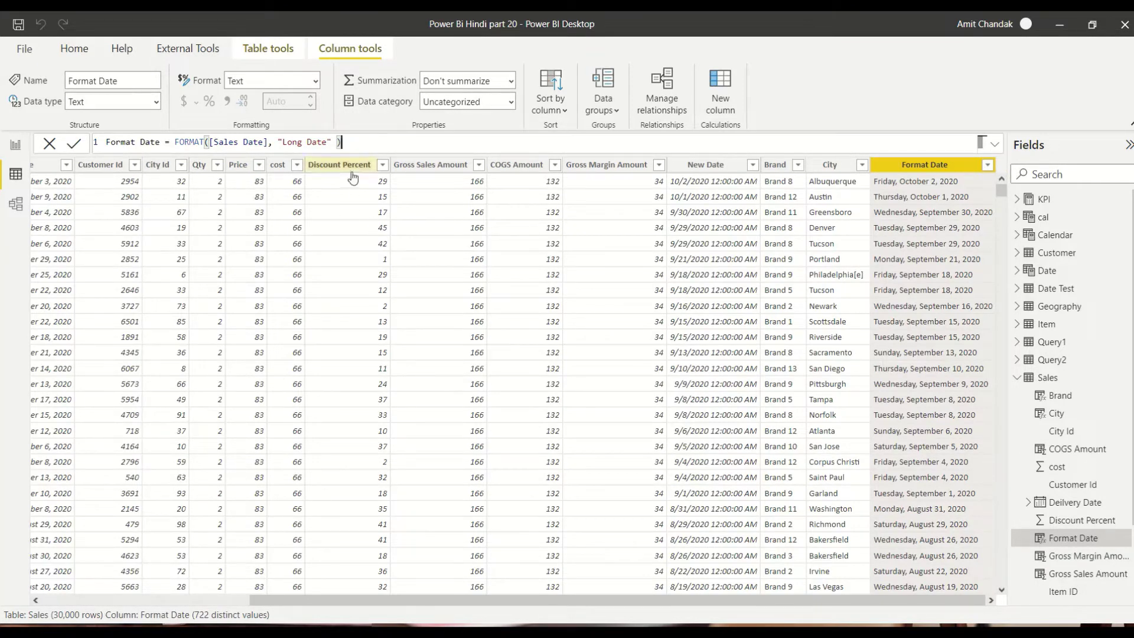
Add the locale name "en-US", copied from the documentation's Datetime with optional locale_name example, as the third argument of the Format Date formula
{"action": "left_click", "coordinate": [332, 141]}
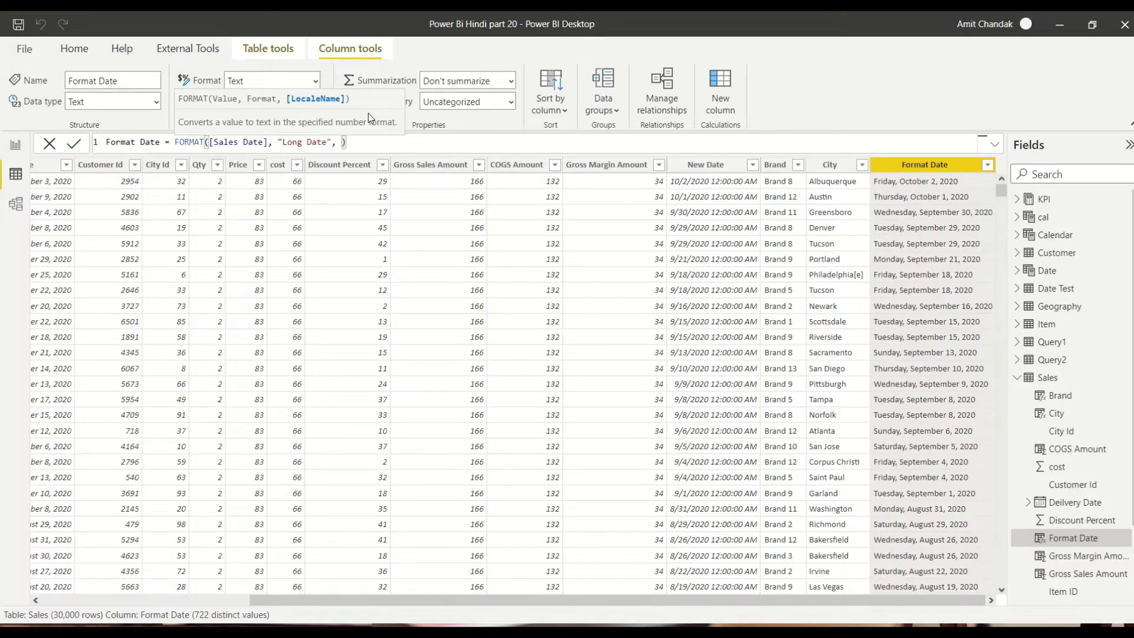
{"action": "key", "text": "alt+Tab"}
{"action": "scroll", "coordinate": [487, 273], "scroll_direction": "up", "scroll_amount": 1}
{"action": "scroll", "coordinate": [487, 273], "scroll_direction": "up", "scroll_amount": 20}
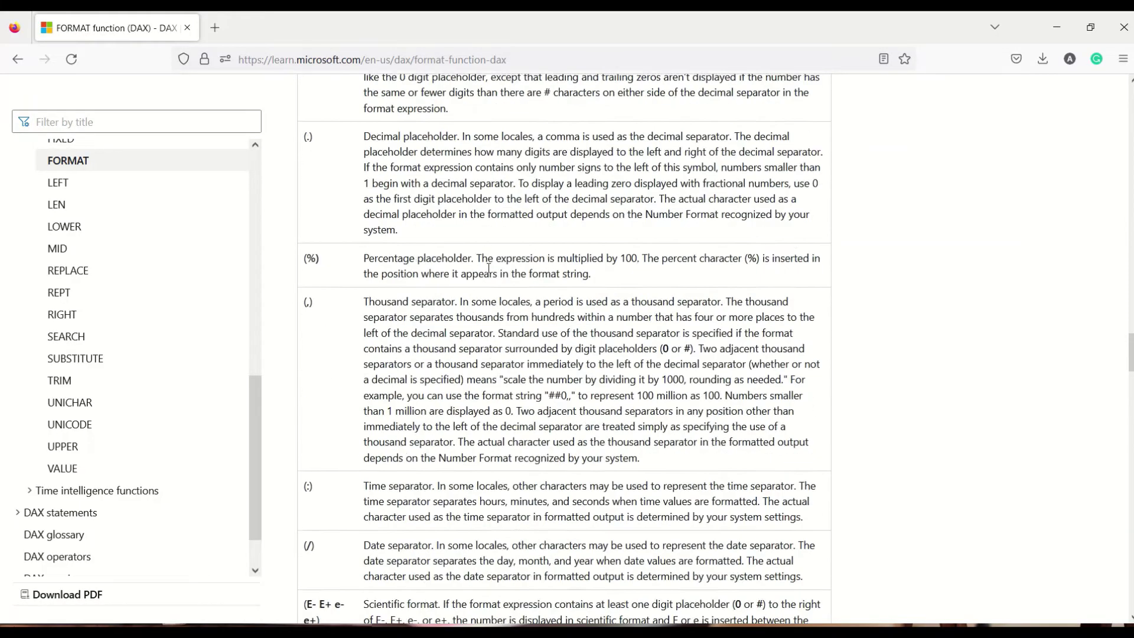
{"action": "scroll", "coordinate": [488, 273], "scroll_direction": "up", "scroll_amount": 20}
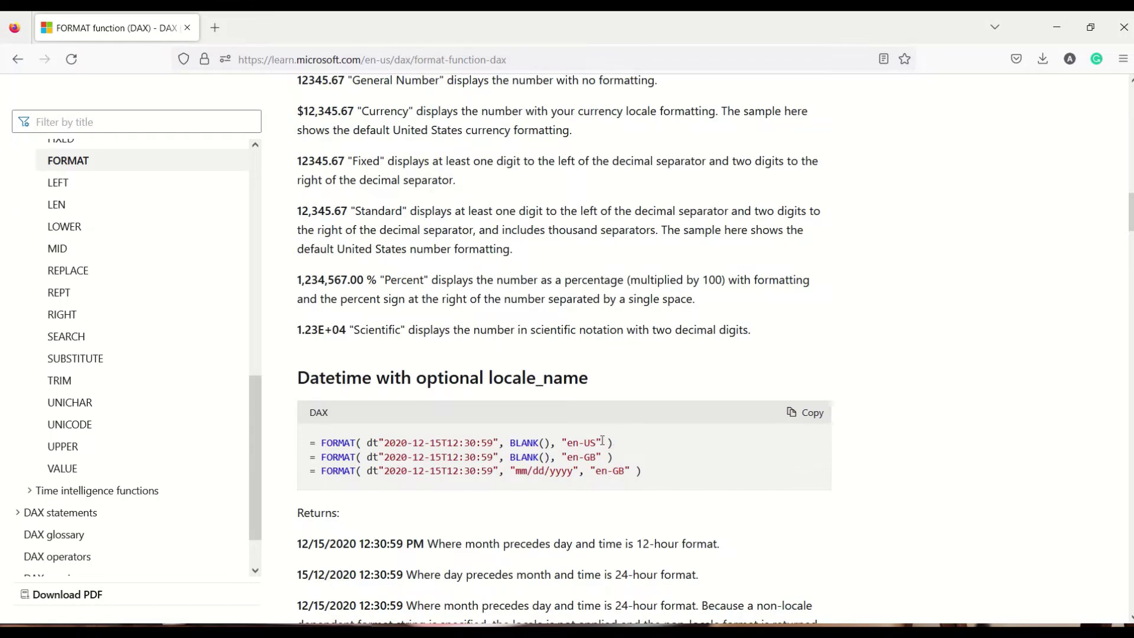
{"action": "left_click_drag", "start_coordinate": [602, 443], "coordinate": [562, 443]}
{"action": "key", "text": "ctrl+c"}
{"action": "key", "text": "alt+Tab"}
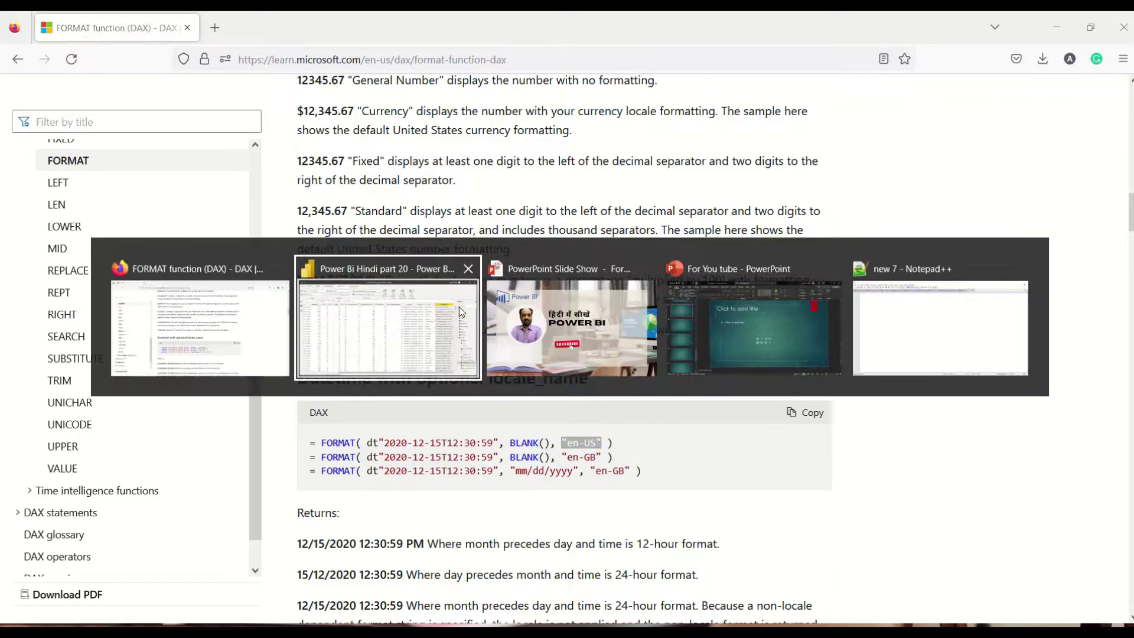
{"action": "key", "text": "ctrl+v"}
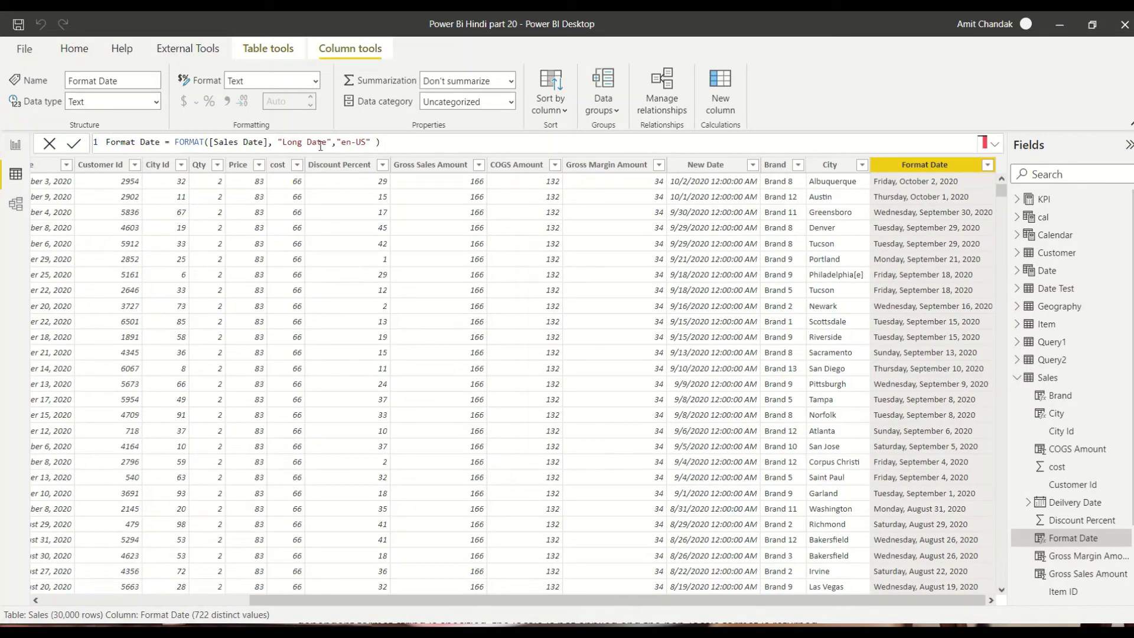
Remove the "Long Date" argument from the Format Date formula, leaving only [Sales Date] and "en-US", and apply it
{"action": "left_click_drag", "start_coordinate": [332, 141], "coordinate": [279, 141]}
{"action": "key", "text": "BackSpace"}
{"action": "key", "text": "BackSpace"}
{"action": "key", "text": "BackSpace"}
{"action": "key", "text": "Return"}
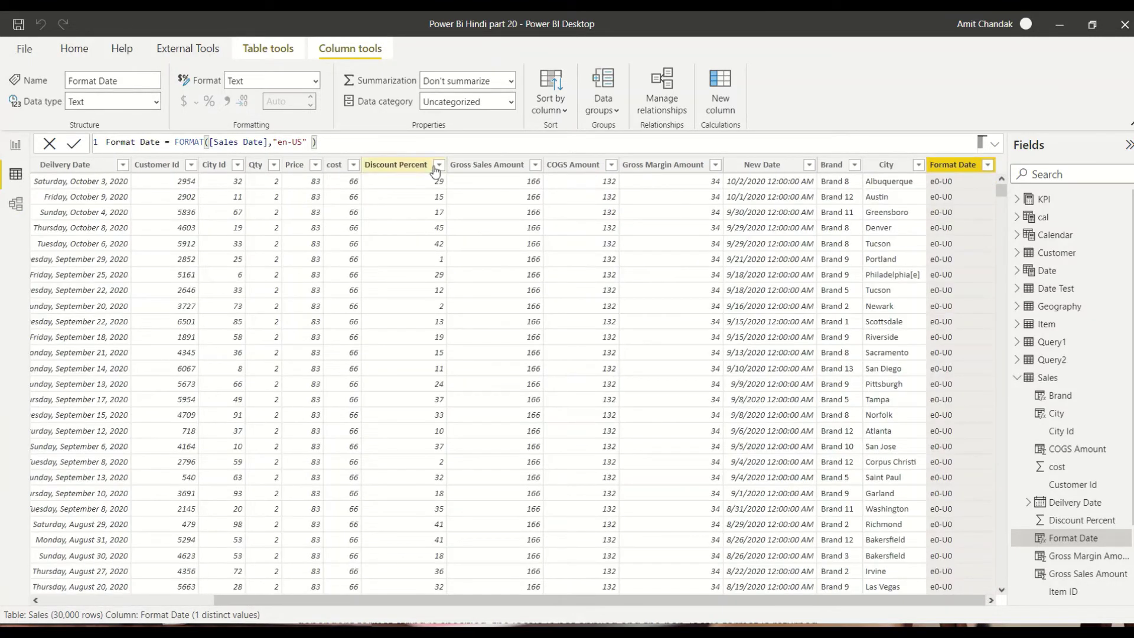
Insert blank() as the format argument before "en-US" in the Format Date formula and apply it
{"action": "left_click", "coordinate": [268, 143]}
{"action": "type", "text": ",blank"}
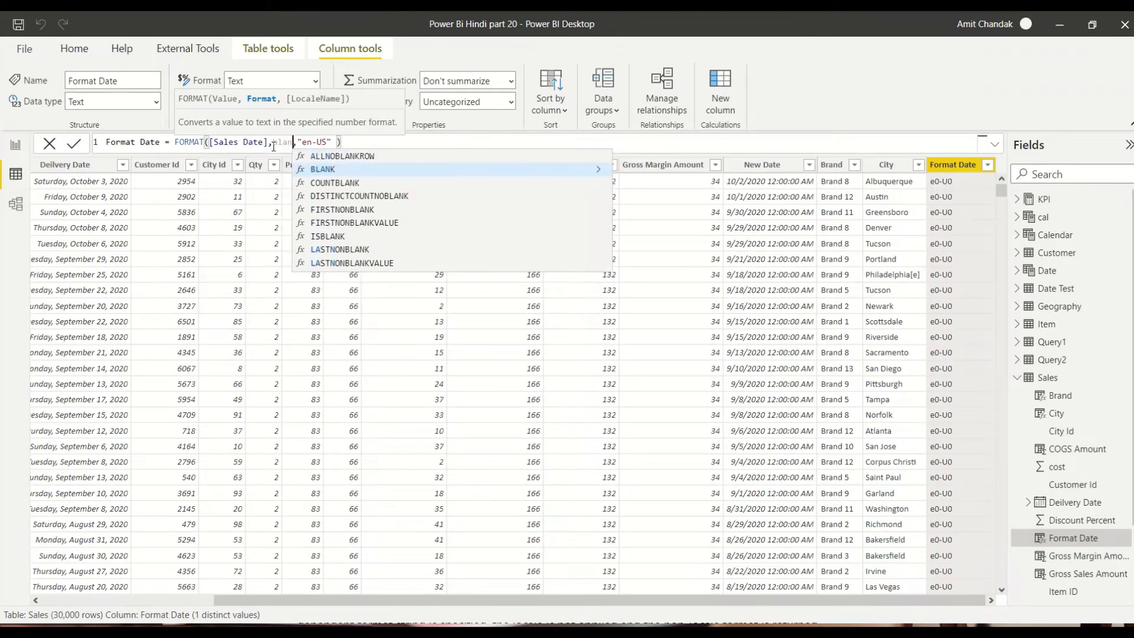
{"action": "type", "text": "()"}
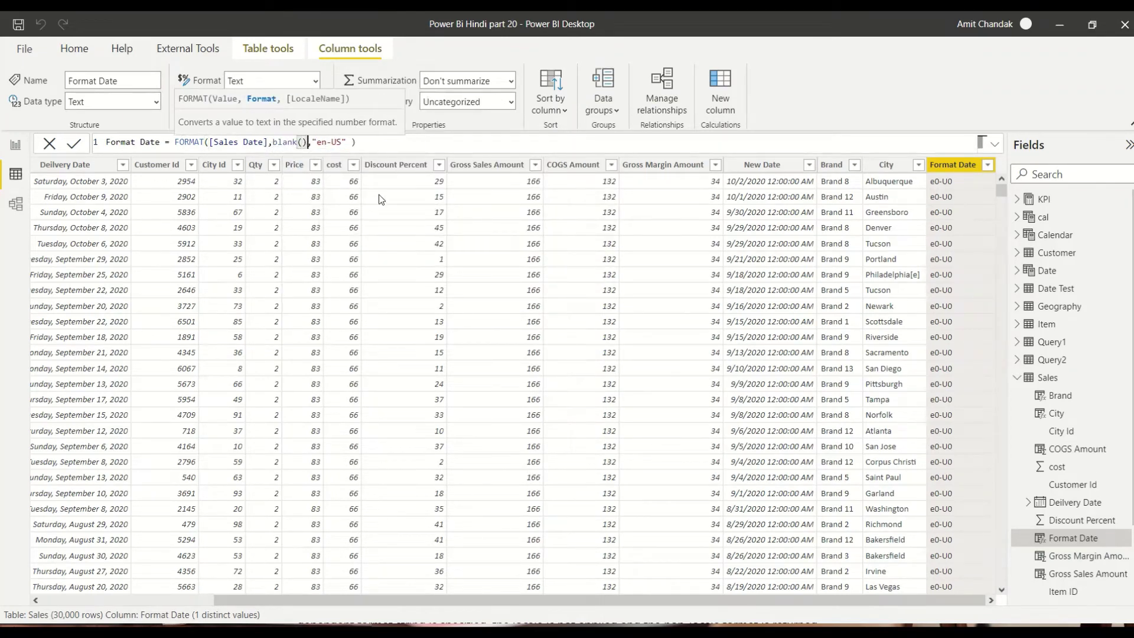
{"action": "key", "text": "Escape"}
{"action": "key", "text": "Return"}
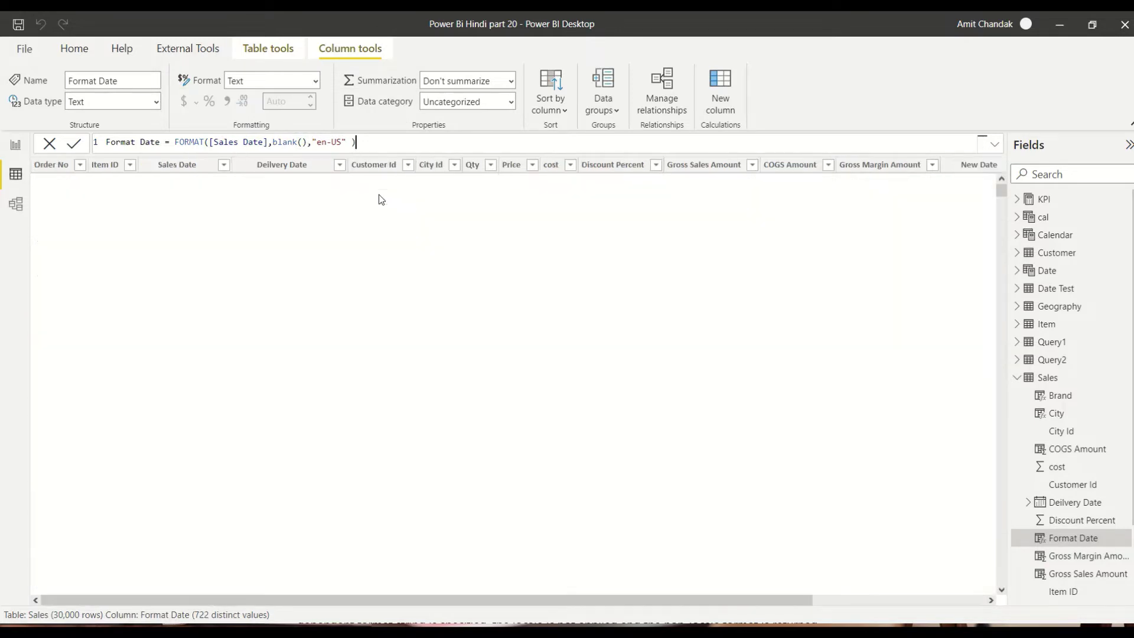
Try "en-UK" as the locale name in the Format Date formula and look through the resulting dates
{"action": "left_click", "coordinate": [340, 141]}
{"action": "key", "text": "Delete"}
{"action": "type", "text": "K"}
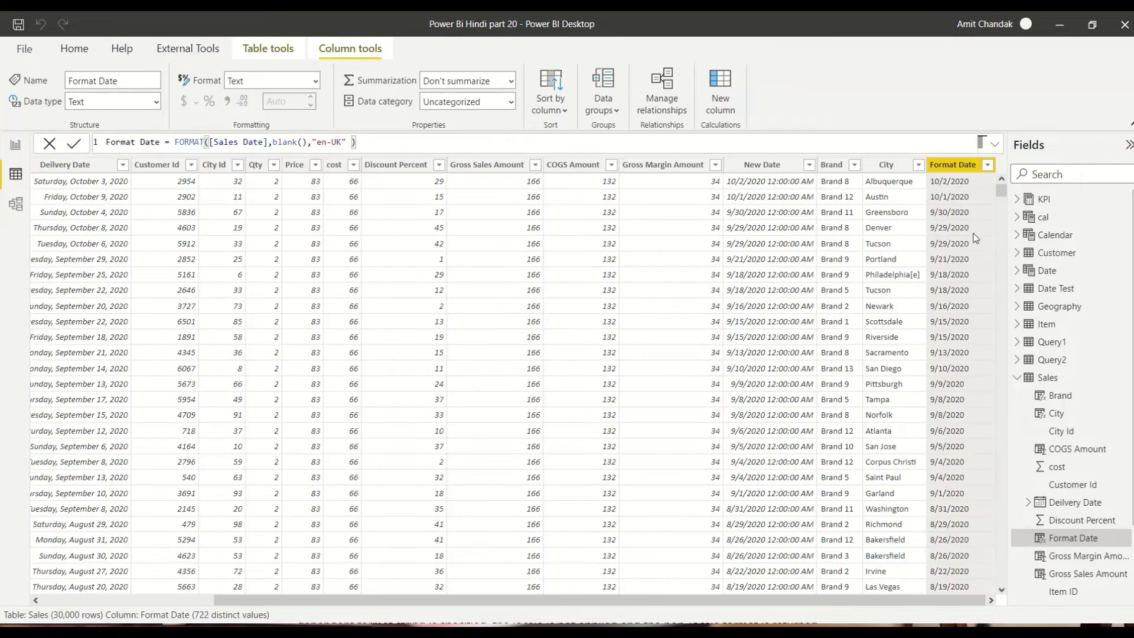
{"action": "mouse_move", "coordinate": [570, 9]}
{"action": "scroll", "coordinate": [966, 452], "scroll_direction": "down", "scroll_amount": 14}
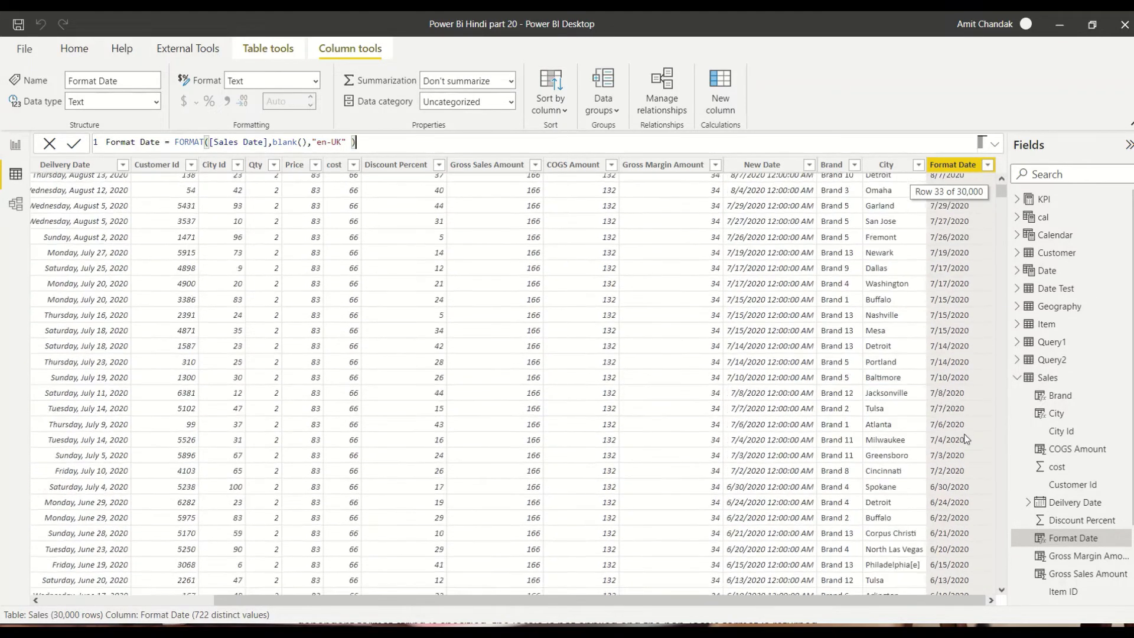
Check the British locale code on the documentation page and set the Format Date formula's locale name to "en-GB"
{"action": "key", "text": "alt+Tab"}
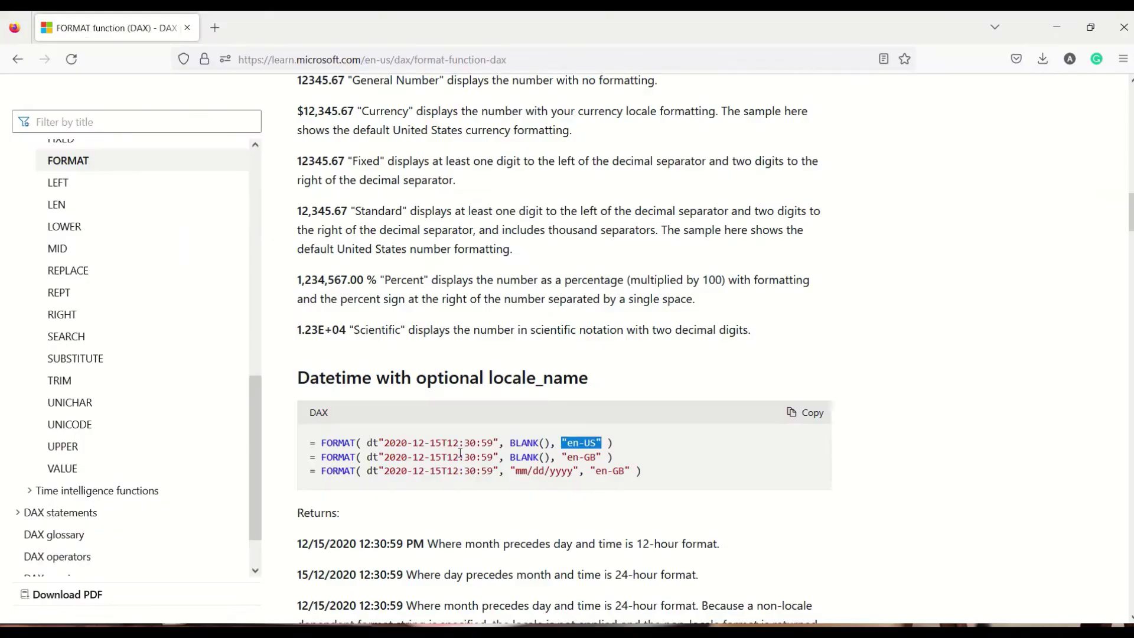
{"action": "key", "text": "alt+Tab"}
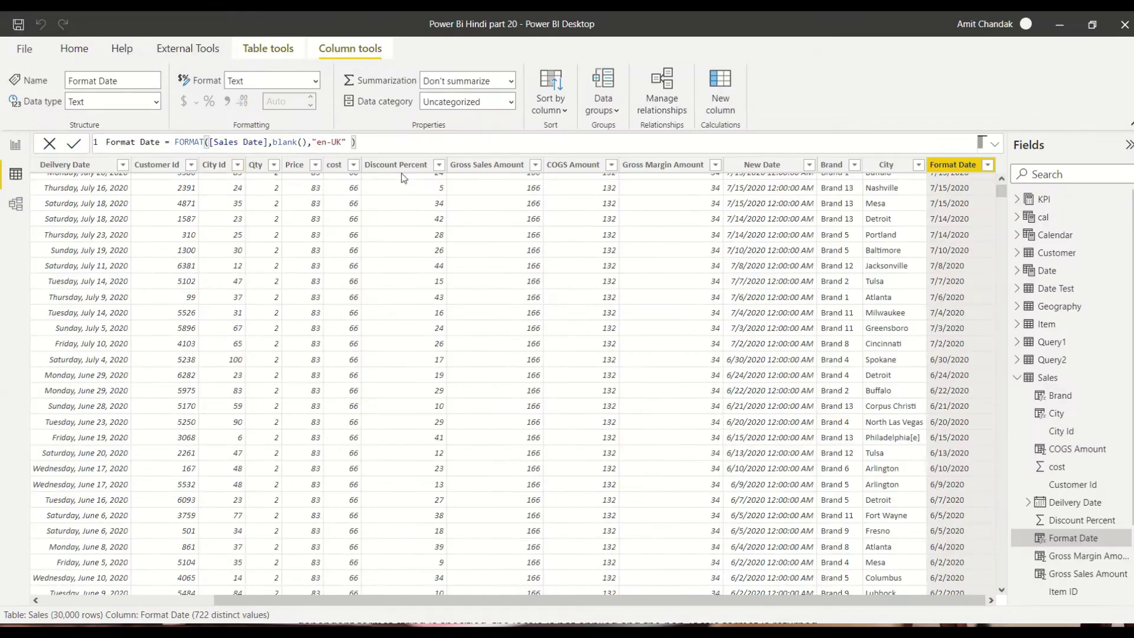
{"action": "left_click", "coordinate": [342, 142]}
{"action": "type", "text": "\""}
{"action": "left_click_drag", "start_coordinate": [344, 142], "coordinate": [332, 142]}
{"action": "type", "text": "GB"}
{"action": "key", "text": "Return"}
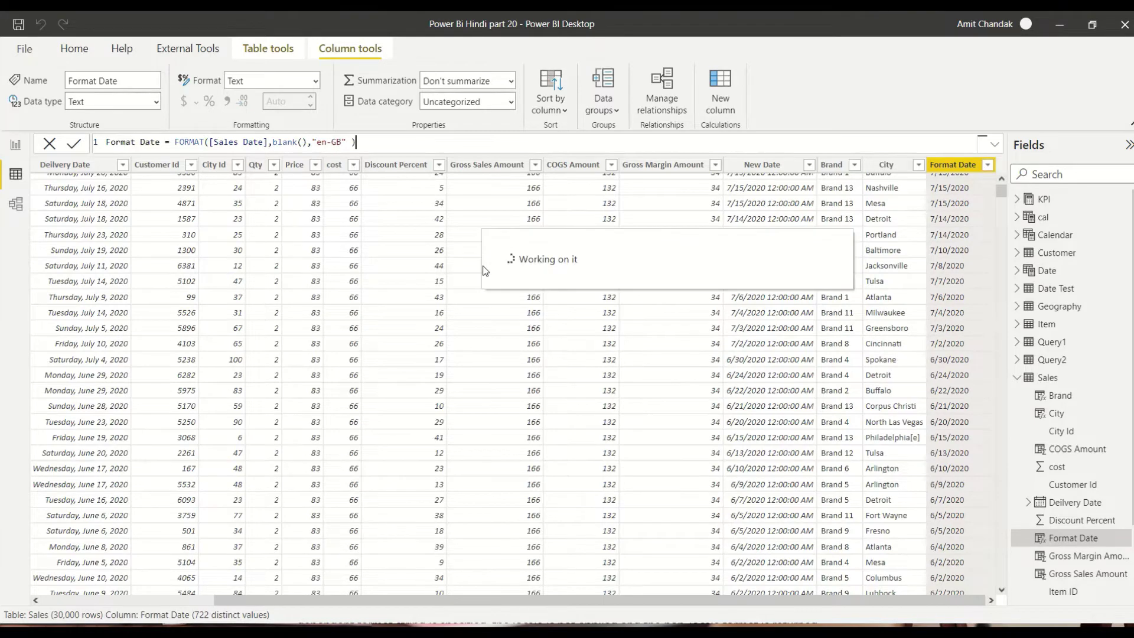
Look through the Format Date column to examine how the dates are written under the "en-GB" locale
{"action": "scroll", "coordinate": [942, 290], "scroll_direction": "down", "scroll_amount": 4}
{"action": "scroll", "coordinate": [944, 296], "scroll_direction": "down", "scroll_amount": 8}
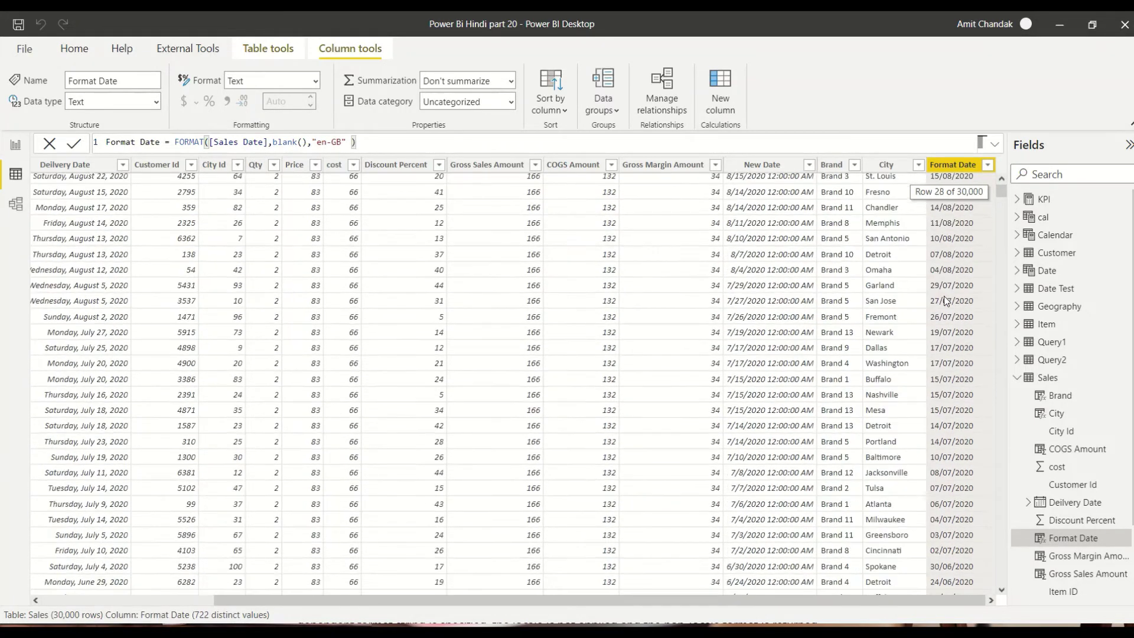
{"action": "scroll", "coordinate": [943, 296], "scroll_direction": "up", "scroll_amount": 11}
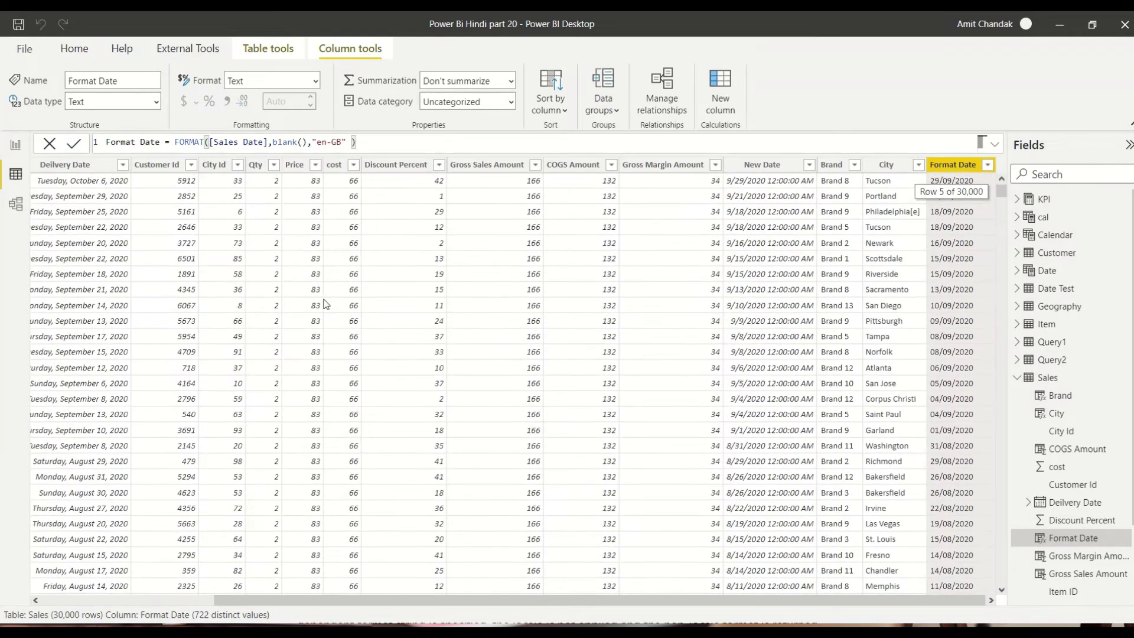
{"action": "scroll", "coordinate": [328, 304], "scroll_direction": "down", "scroll_amount": 10}
{"action": "scroll", "coordinate": [324, 303], "scroll_direction": "down", "scroll_amount": 14}
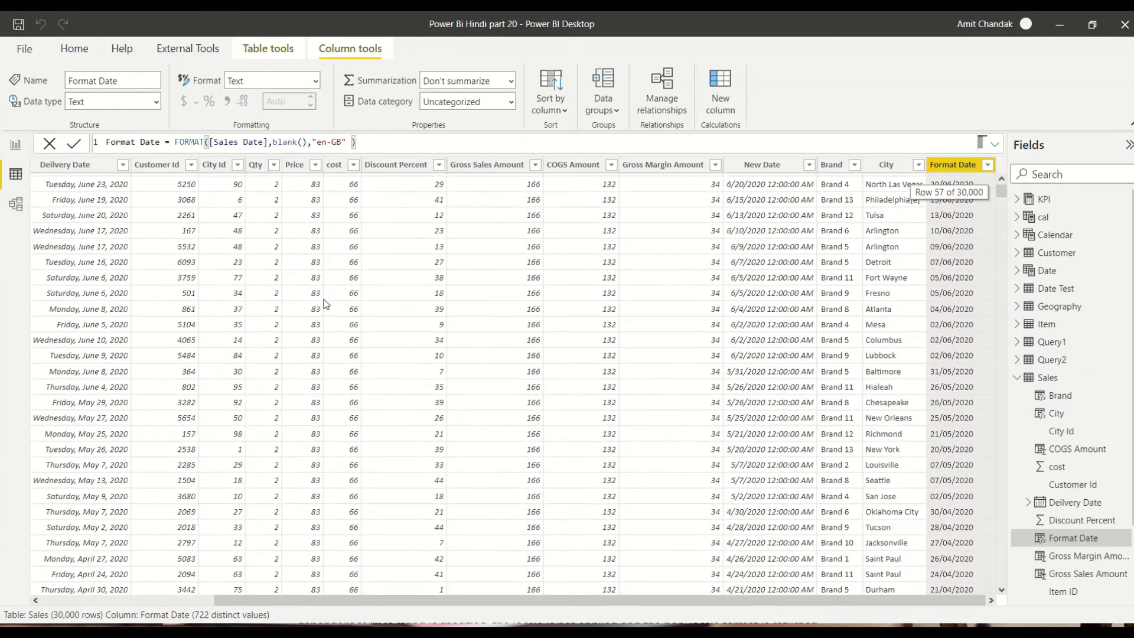
{"action": "scroll", "coordinate": [324, 304], "scroll_direction": "up", "scroll_amount": 11}
{"action": "scroll", "coordinate": [323, 303], "scroll_direction": "up", "scroll_amount": 15}
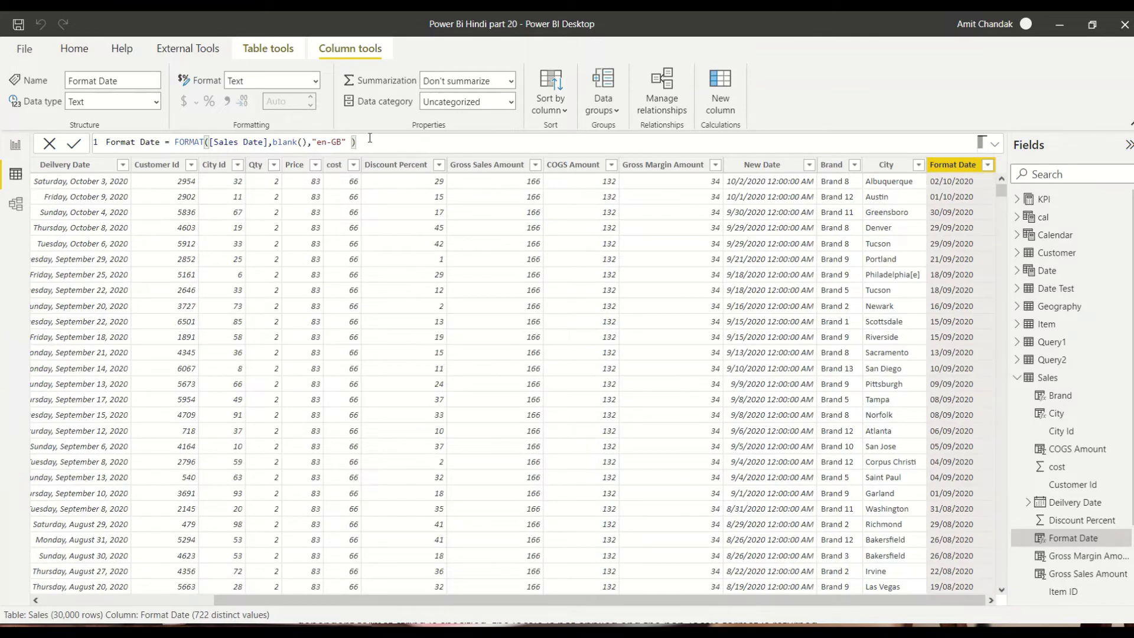
Replace "en-GB" in the Format Date formula with "dd", correcting its closing quote and parenthesis
{"action": "left_click_drag", "start_coordinate": [347, 143], "coordinate": [317, 144]}
{"action": "type", "text": "dd"}
{"action": "key", "text": "Return"}
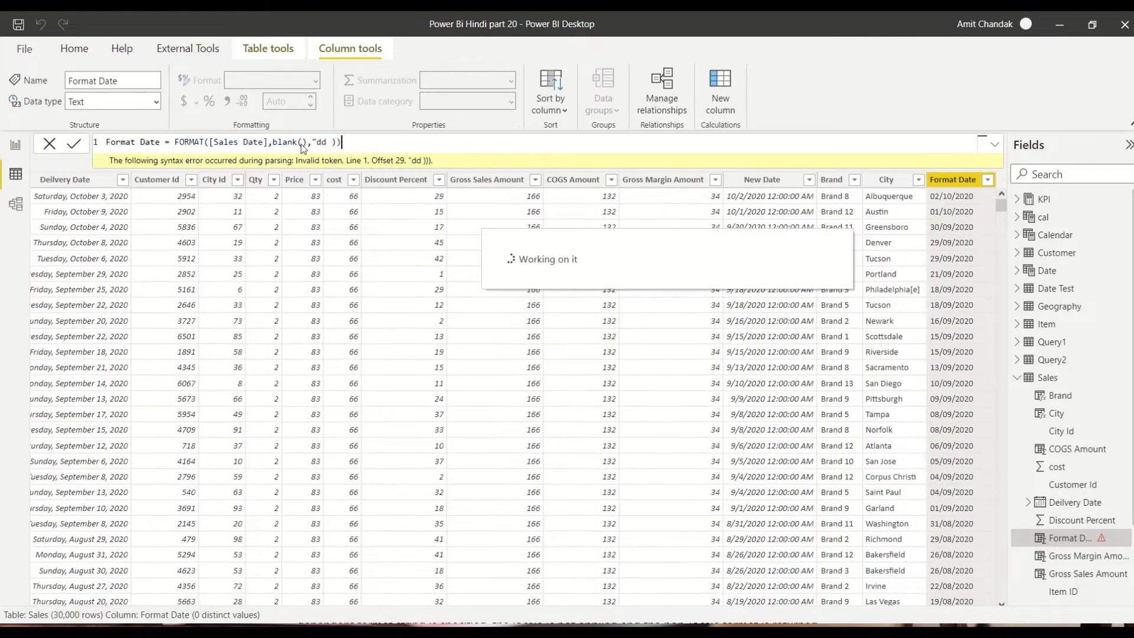
{"action": "left_click", "coordinate": [332, 142]}
{"action": "key", "text": "BackSpace"}
{"action": "key", "text": "BackSpace"}
{"action": "type", "text": "\""}
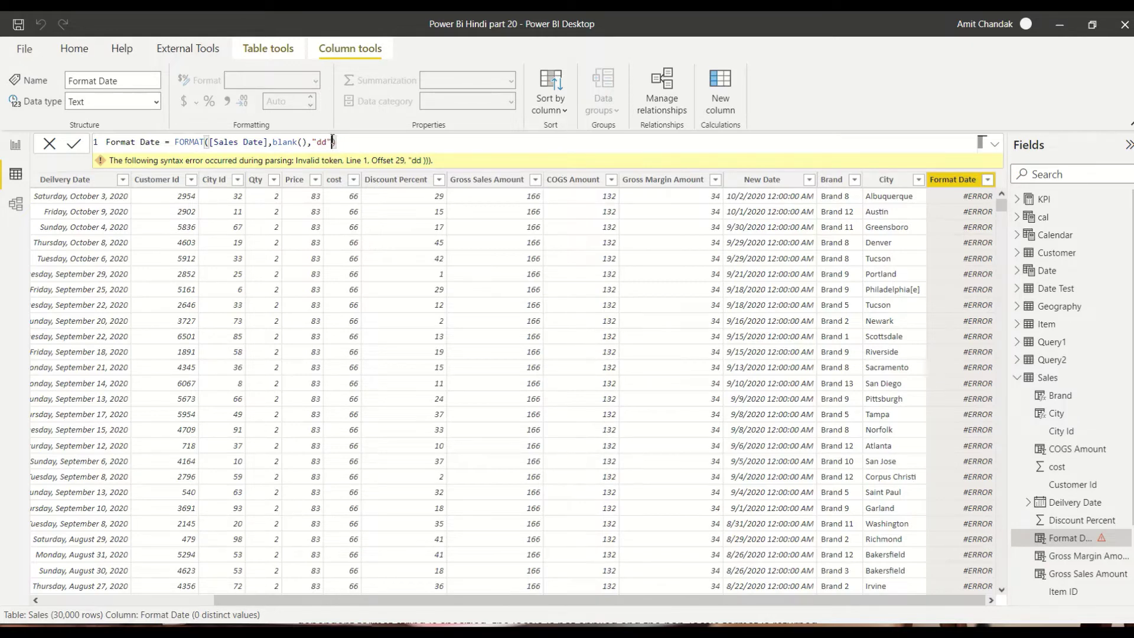
Remove the blank() argument from the Format Date formula so that "dd" is the format string, and apply it
{"action": "left_click", "coordinate": [308, 143]}
{"action": "key", "text": "BackSpace"}
{"action": "key", "text": "BackSpace"}
{"action": "key", "text": "BackSpace"}
{"action": "key", "text": "BackSpace"}
{"action": "key", "text": "BackSpace"}
{"action": "key", "text": "BackSpace"}
{"action": "key", "text": "BackSpace"}
{"action": "key", "text": "BackSpace"}
{"action": "key", "text": "Return"}
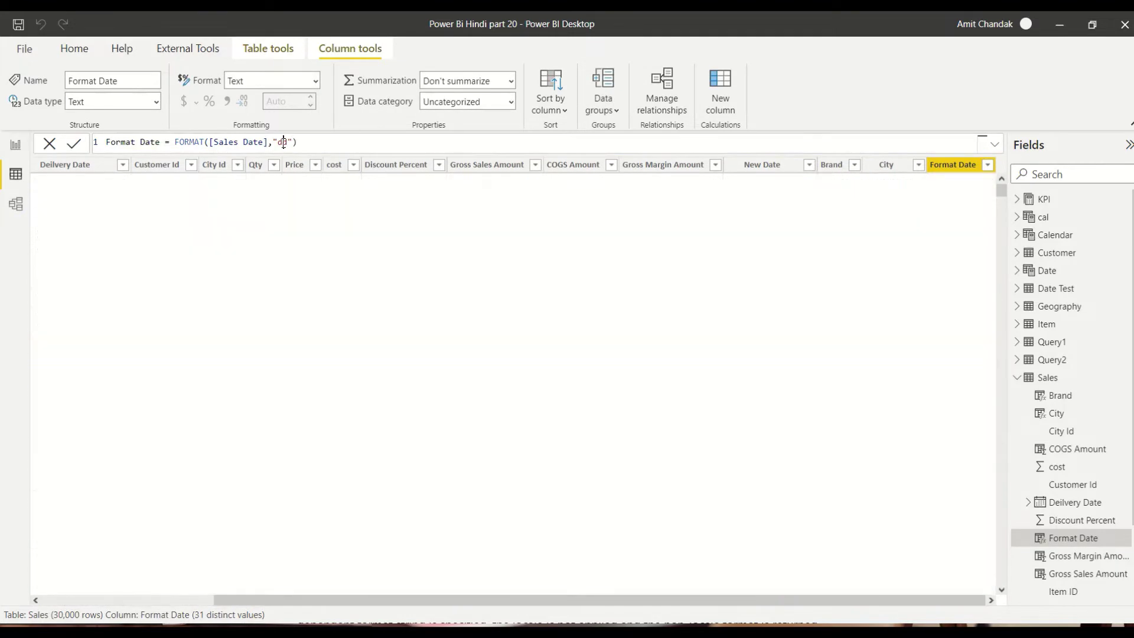
Change the Format Date column's format string to "ddd" for abbreviated weekday names
{"action": "double_click", "coordinate": [282, 142]}
{"action": "type", "text": "ddd"}
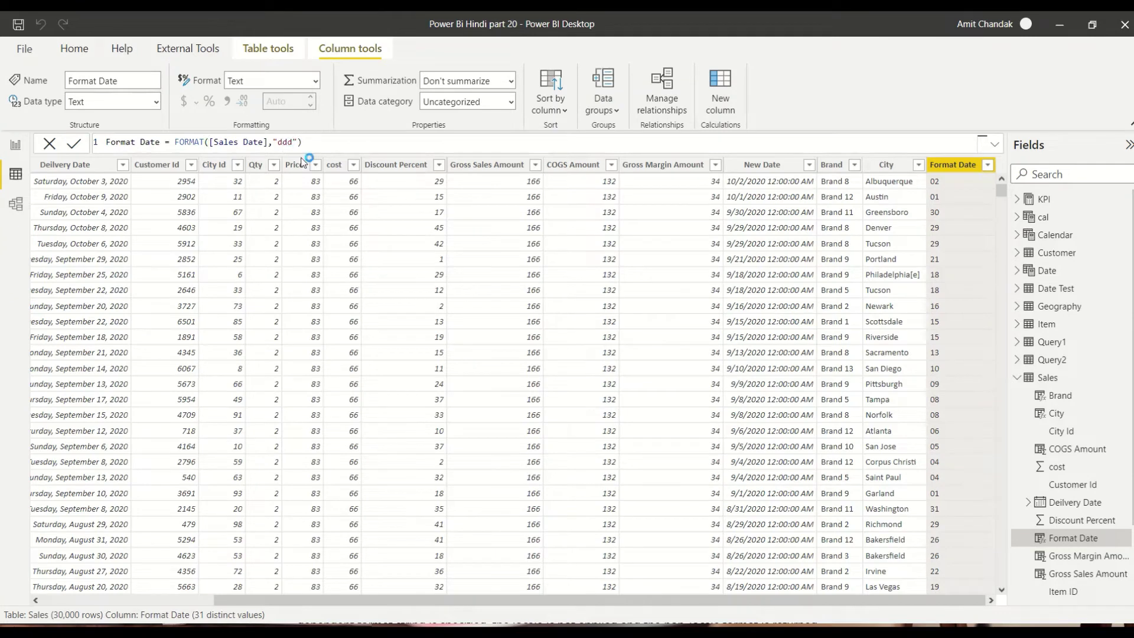
{"action": "key", "text": "Return"}
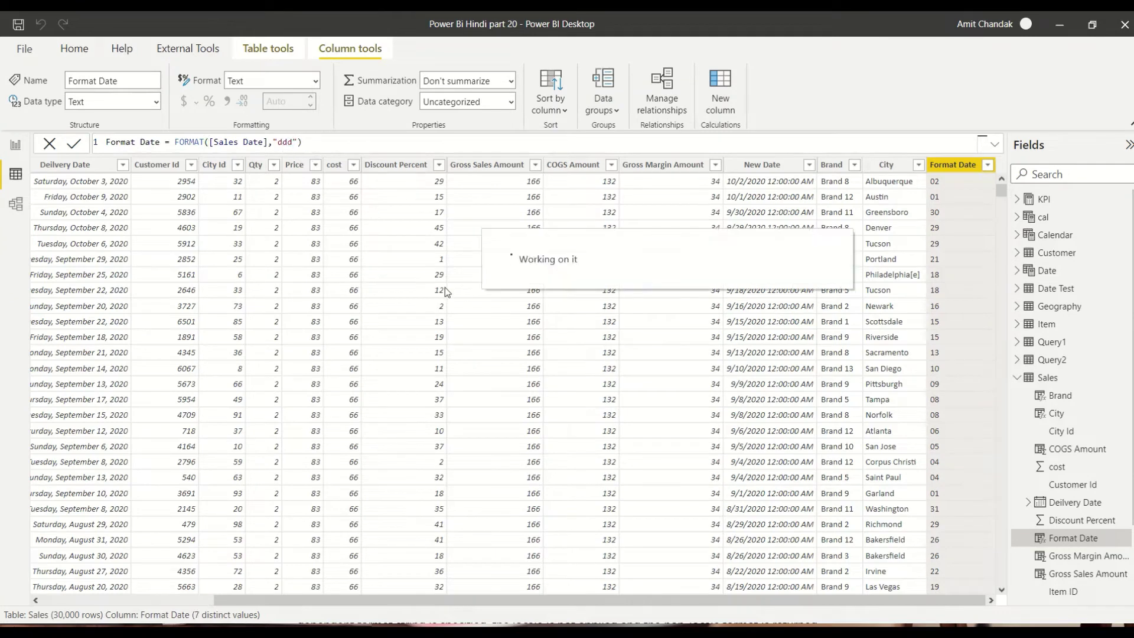
Change the Format Date column's format string to "dddd" for full weekday names
{"action": "left_click", "coordinate": [285, 144]}
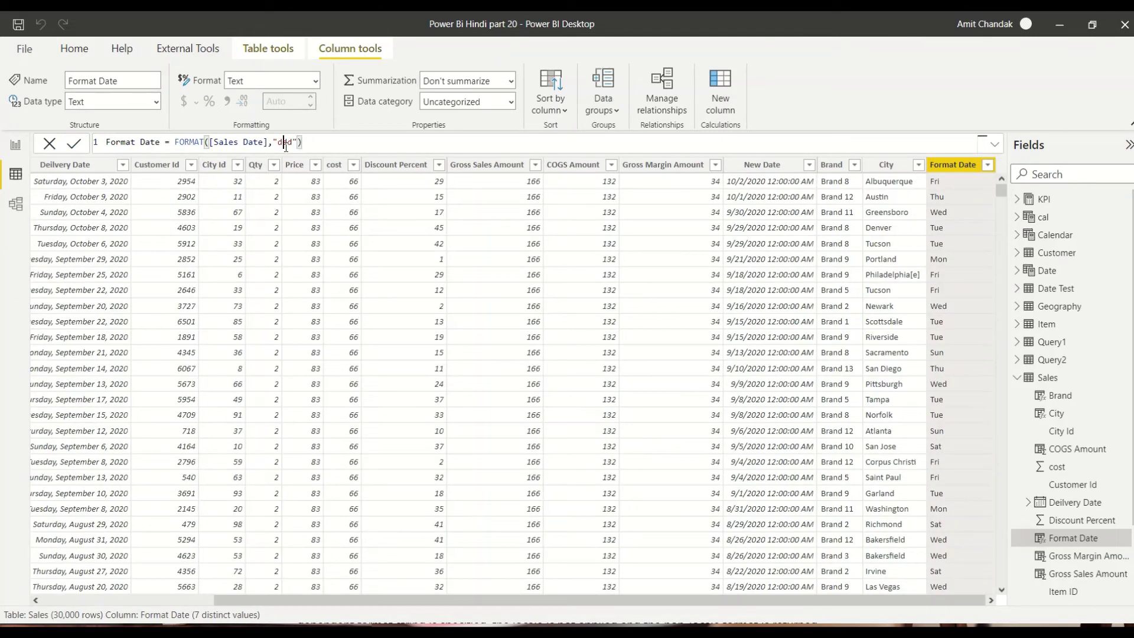
{"action": "type", "text": "d"}
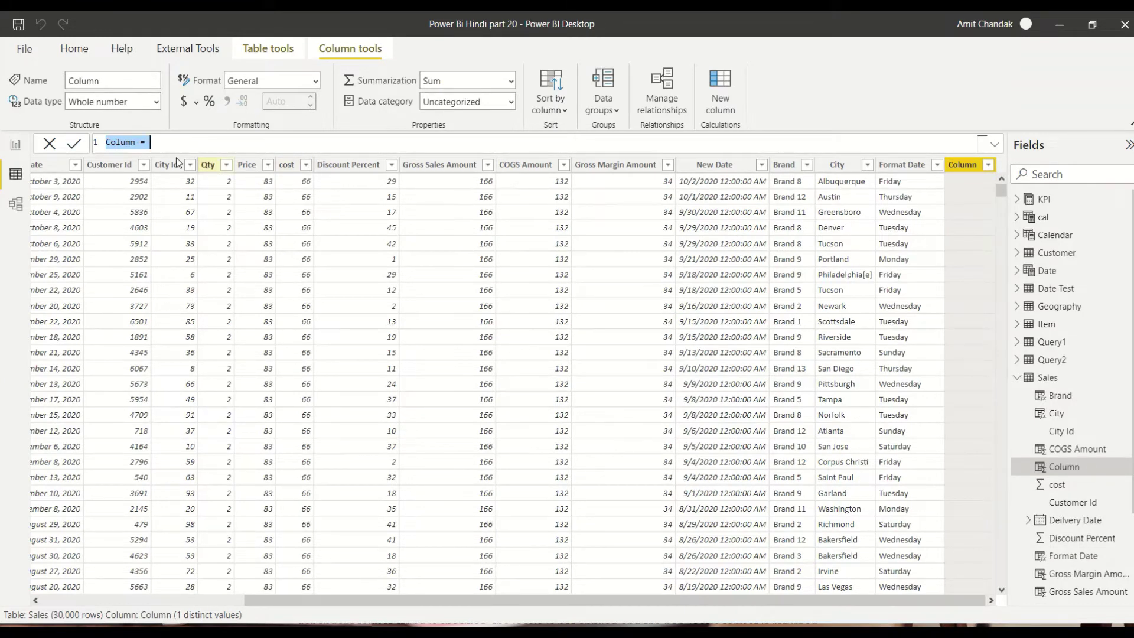
Name the new Sales column Format Number and start its formula as FORMAT([Gross Margin Amount]
{"action": "double_click", "coordinate": [122, 141]}
{"action": "type", "text": "Form"}
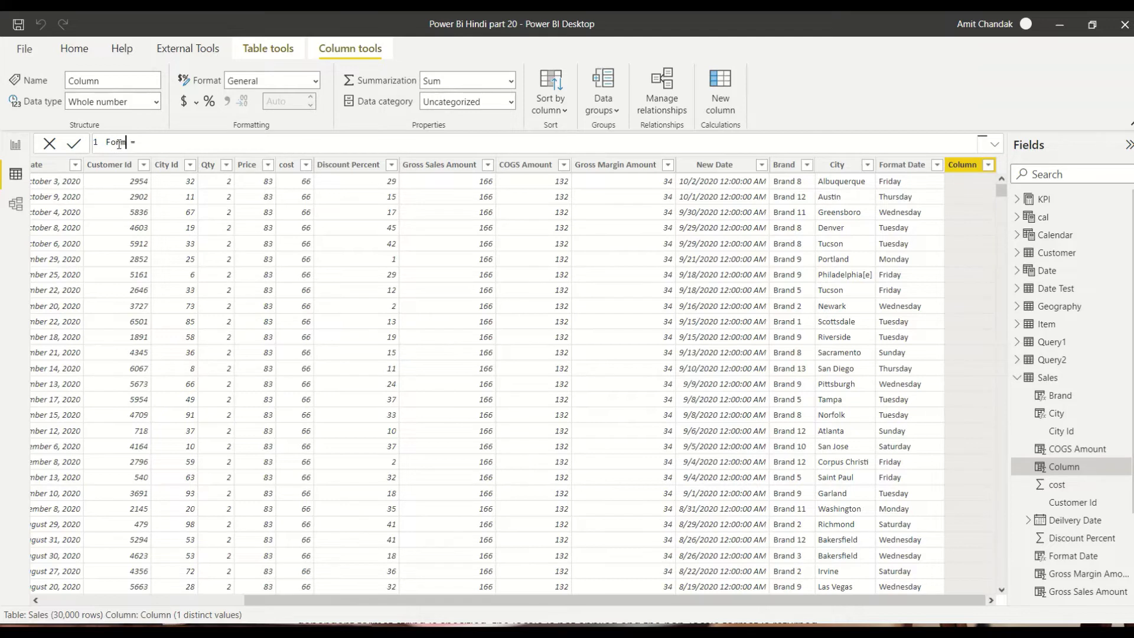
{"action": "type", "text": "at Number = FORMAT("}
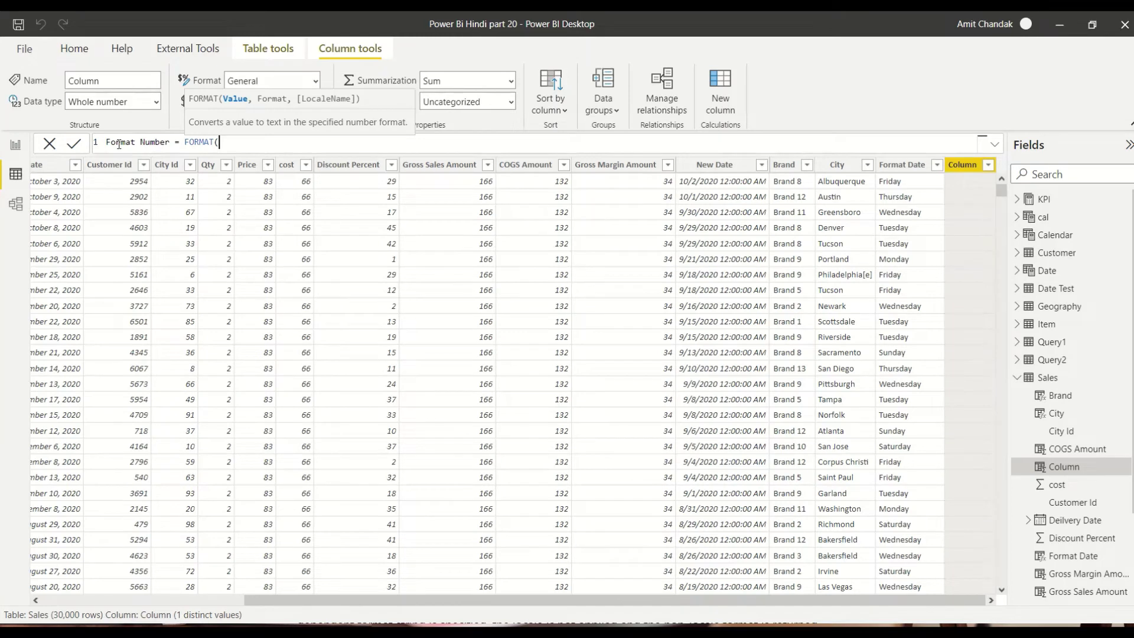
{"action": "type", "text": "[G"}
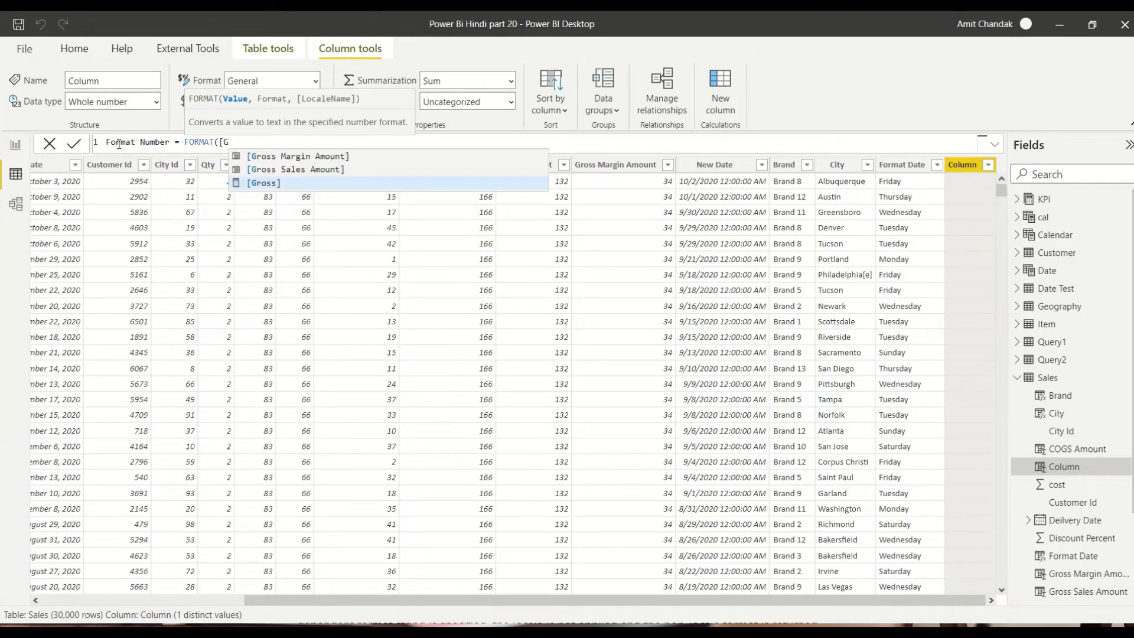
{"action": "key", "text": "Up"}
{"action": "key", "text": "Up"}
{"action": "key", "text": "Tab"}
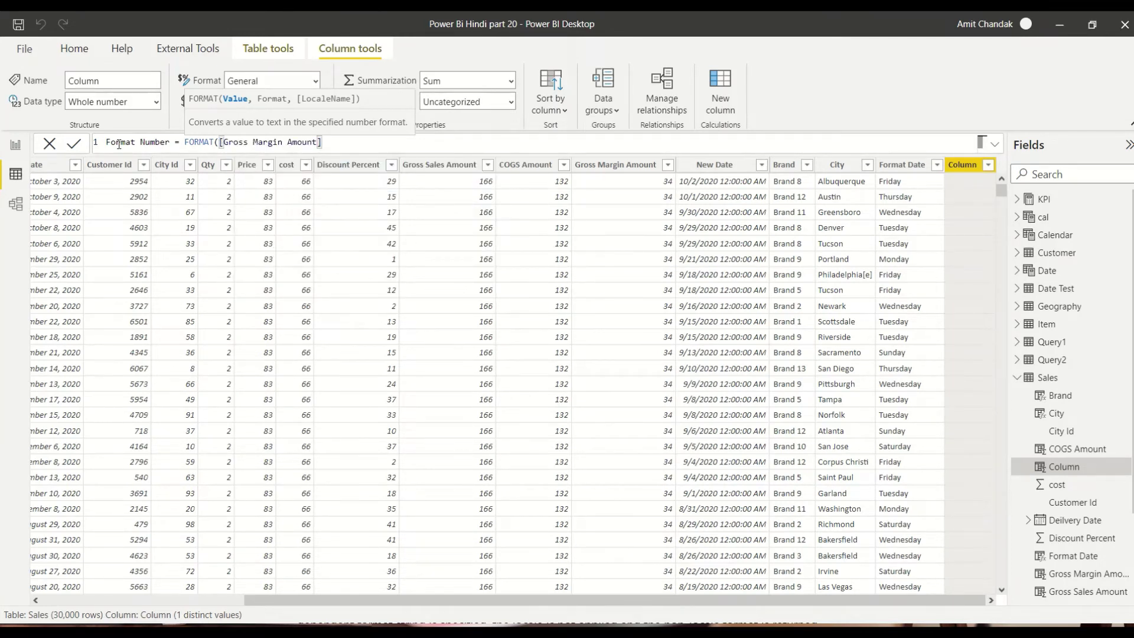
Replace Gross Margin Amount with [Gross Sales Amount] as the value argument of the Format Number formula, followed by a comma
{"action": "key", "text": "BackSpace"}
{"action": "key", "text": "BackSpace"}
{"action": "key", "text": "BackSpace"}
{"action": "key", "text": "BackSpace"}
{"action": "key", "text": "BackSpace"}
{"action": "key", "text": "BackSpace"}
{"action": "key", "text": "BackSpace"}
{"action": "key", "text": "BackSpace"}
{"action": "key", "text": "BackSpace"}
{"action": "key", "text": "BackSpace"}
{"action": "key", "text": "BackSpace"}
{"action": "key", "text": "BackSpace"}
{"action": "key", "text": "BackSpace"}
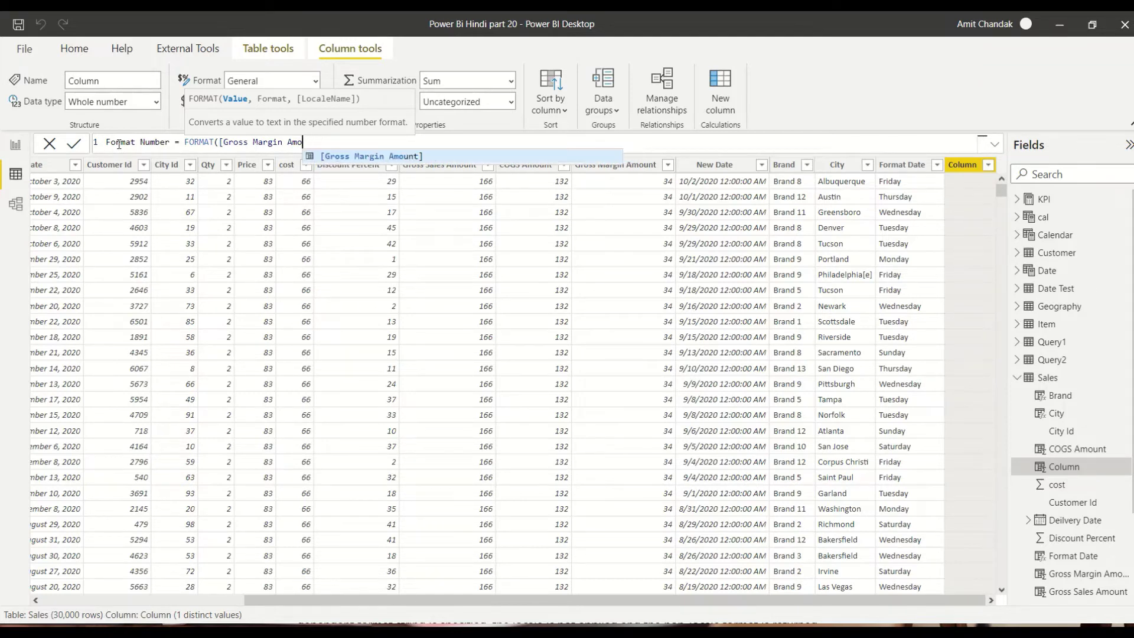
{"action": "key", "text": "BackSpace"}
{"action": "type", "text": "S"}
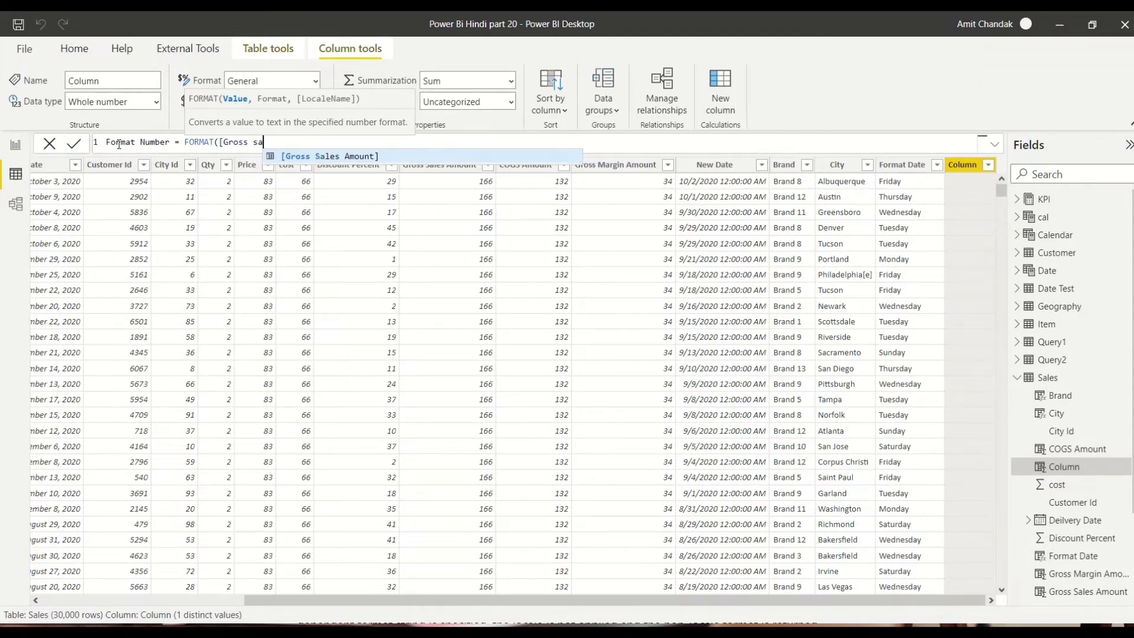
{"action": "key", "text": "Tab"}
{"action": "type", "text": ","}
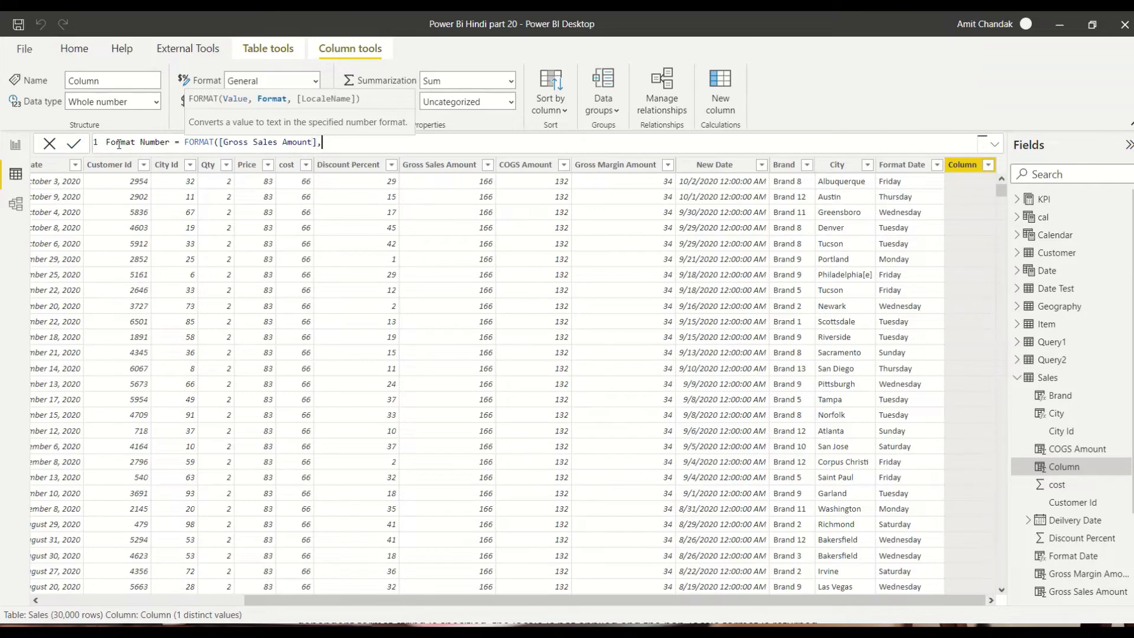
Switch to the FORMAT documentation page in the browser and copy "General Number" with its closing parenthesis from the format string examples
{"action": "key", "text": "alt+Tab"}
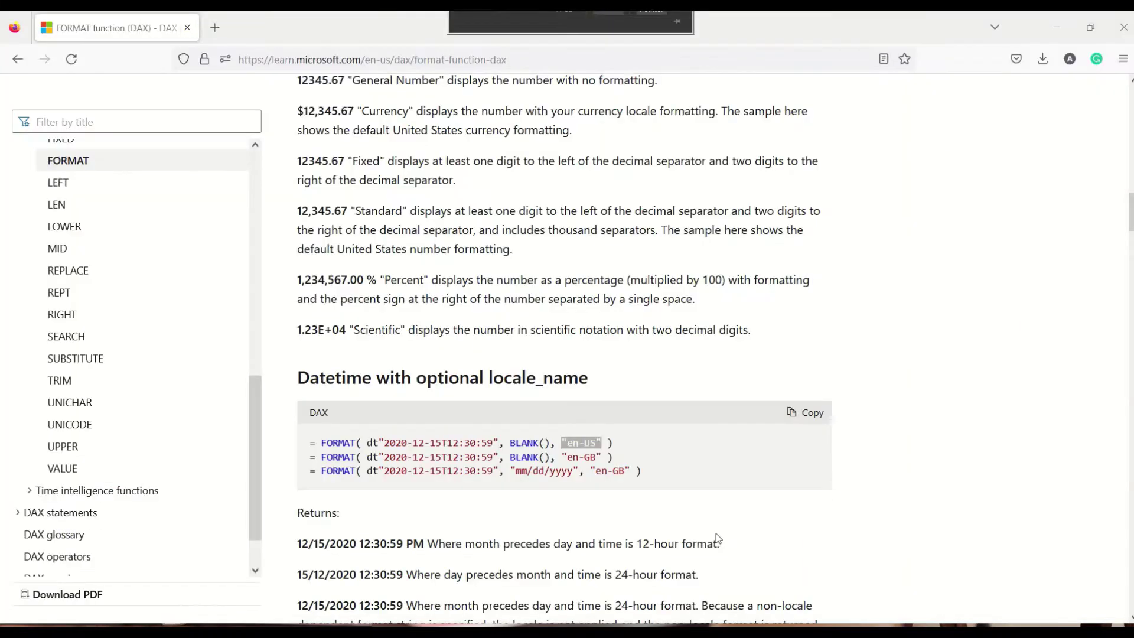
{"action": "scroll", "coordinate": [565, 389], "scroll_direction": "up", "scroll_amount": 10}
{"action": "scroll", "coordinate": [564, 390], "scroll_direction": "up", "scroll_amount": 10}
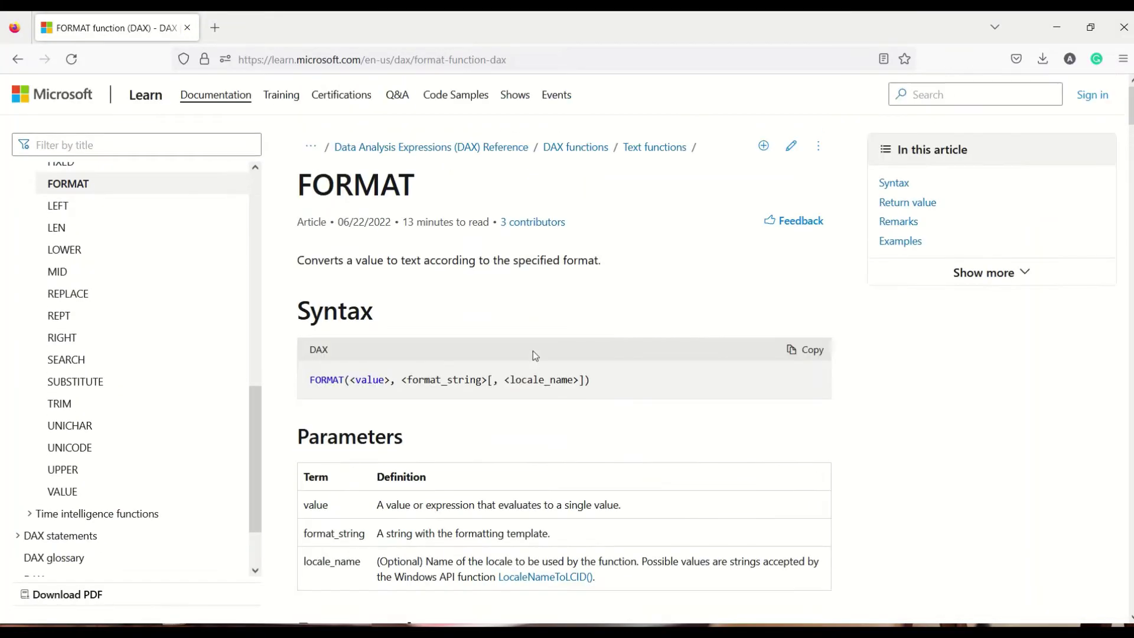
{"action": "scroll", "coordinate": [532, 355], "scroll_direction": "down", "scroll_amount": 11}
{"action": "scroll", "coordinate": [504, 407], "scroll_direction": "down", "scroll_amount": 10}
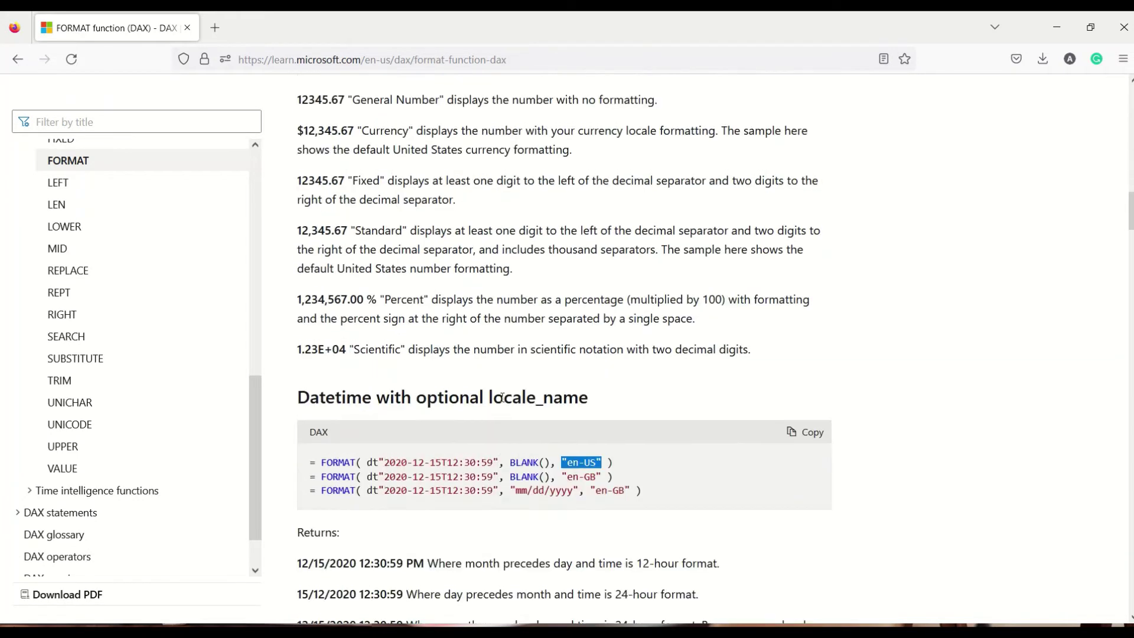
{"action": "scroll", "coordinate": [428, 265], "scroll_direction": "up", "scroll_amount": 5}
{"action": "left_click_drag", "start_coordinate": [423, 266], "coordinate": [521, 267]}
{"action": "key", "text": "ctrl+c"}
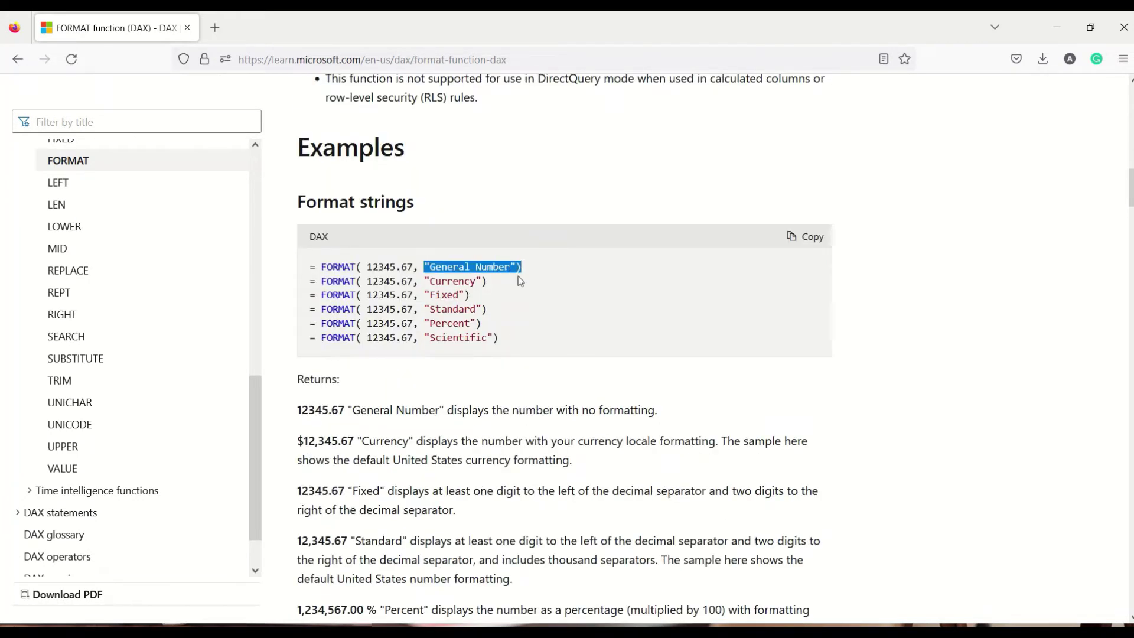
Switch back to Power BI Desktop, paste "General Number" as the Format Number formula's format string, and apply the formula
{"action": "key", "text": "alt+Tab"}
{"action": "key", "text": "ctrl+v"}
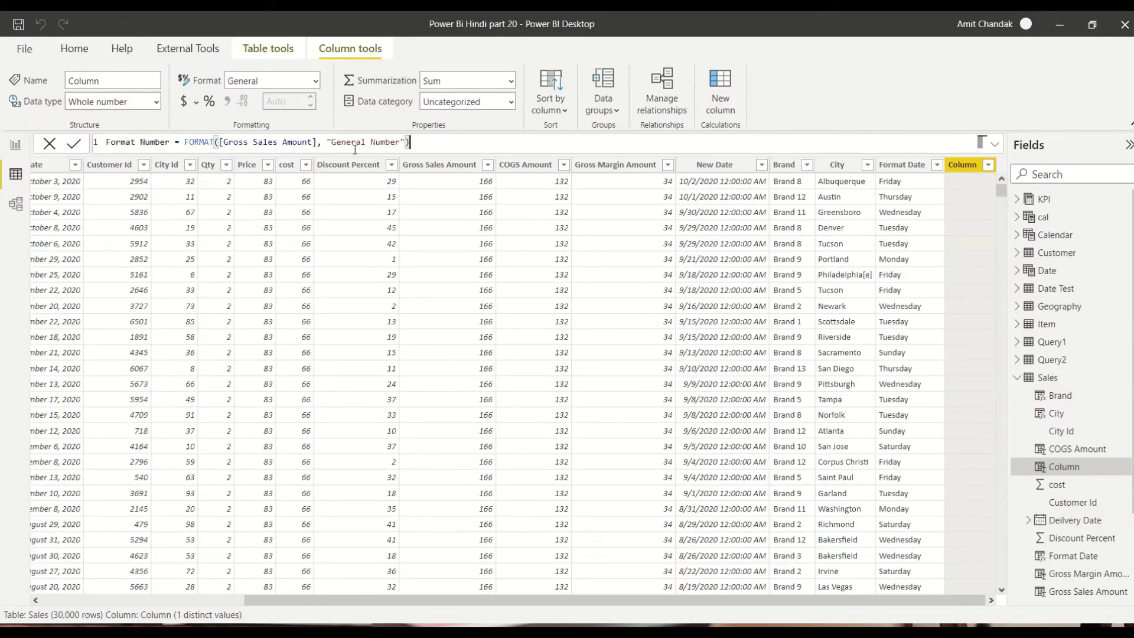
{"action": "left_click", "coordinate": [628, 301]}
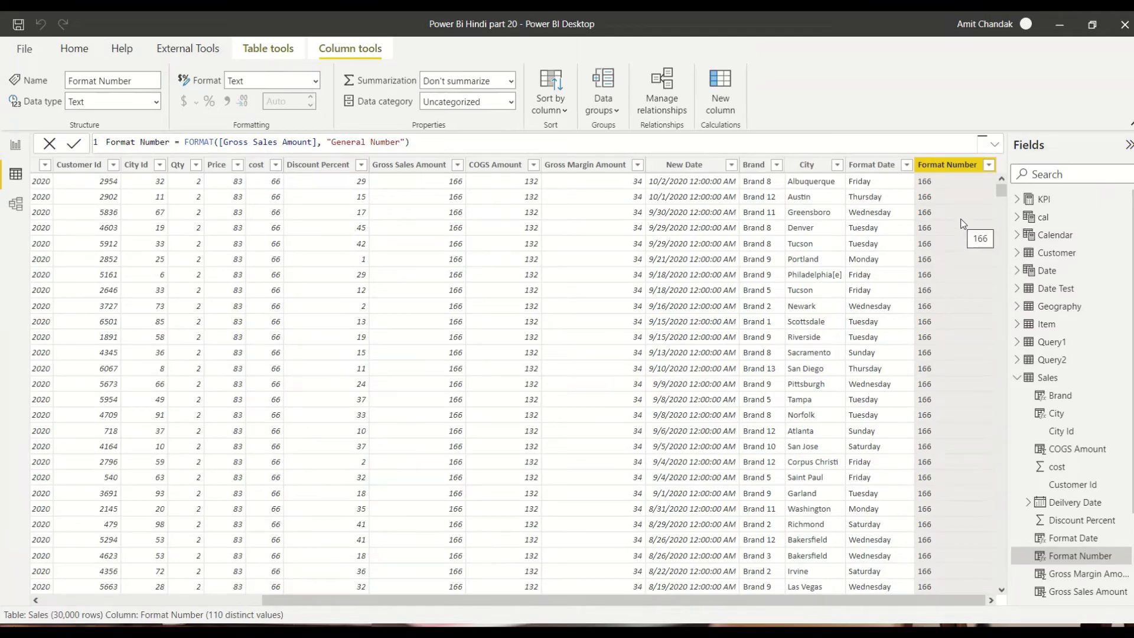
Copy Currency from the browser's FORMAT documentation and use it in Power BI Desktop as the Format Number column's format string
{"action": "key", "text": "alt+Tab"}
{"action": "double_click", "coordinate": [448, 284]}
{"action": "key", "text": "ctrl+c"}
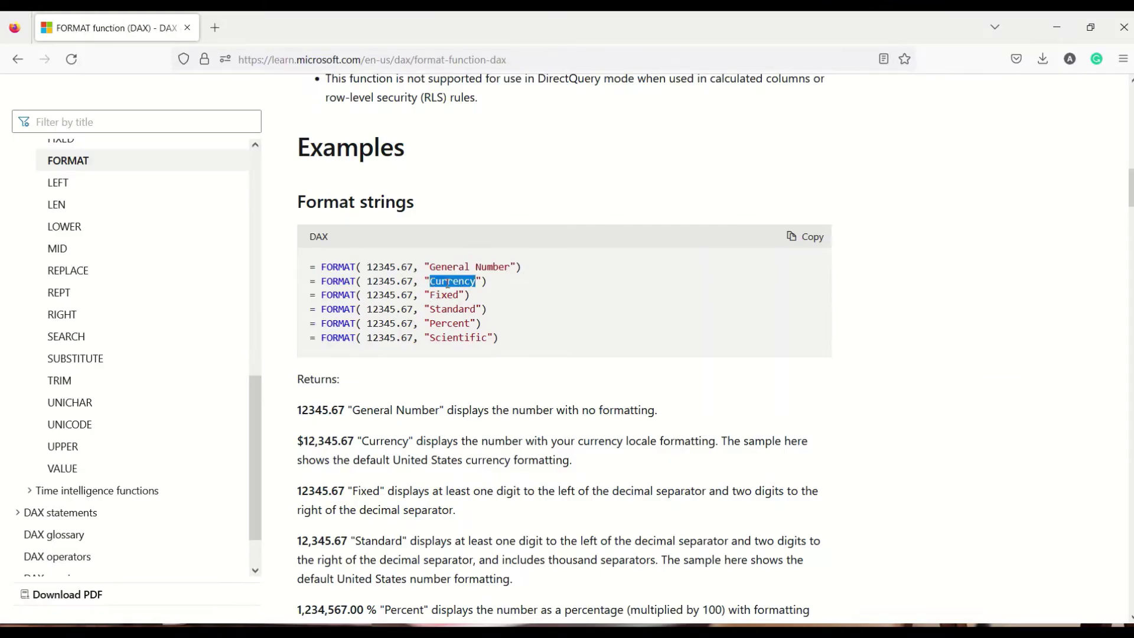
{"action": "key", "text": "alt+Tab"}
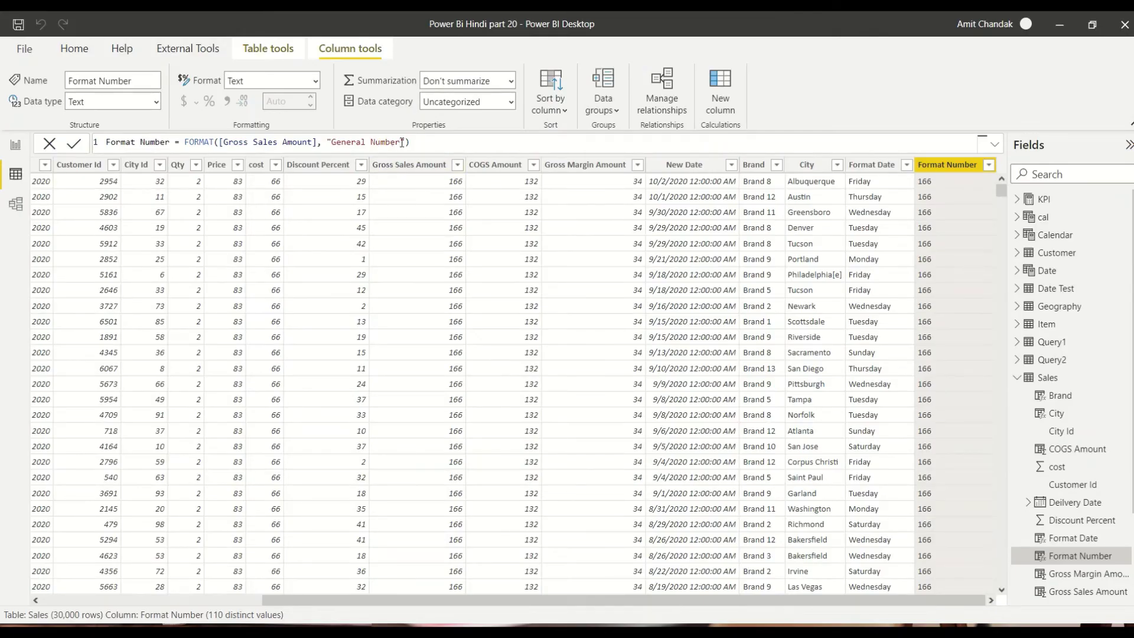
{"action": "left_click_drag", "start_coordinate": [402, 143], "coordinate": [332, 143]}
{"action": "key", "text": "ctrl+v"}
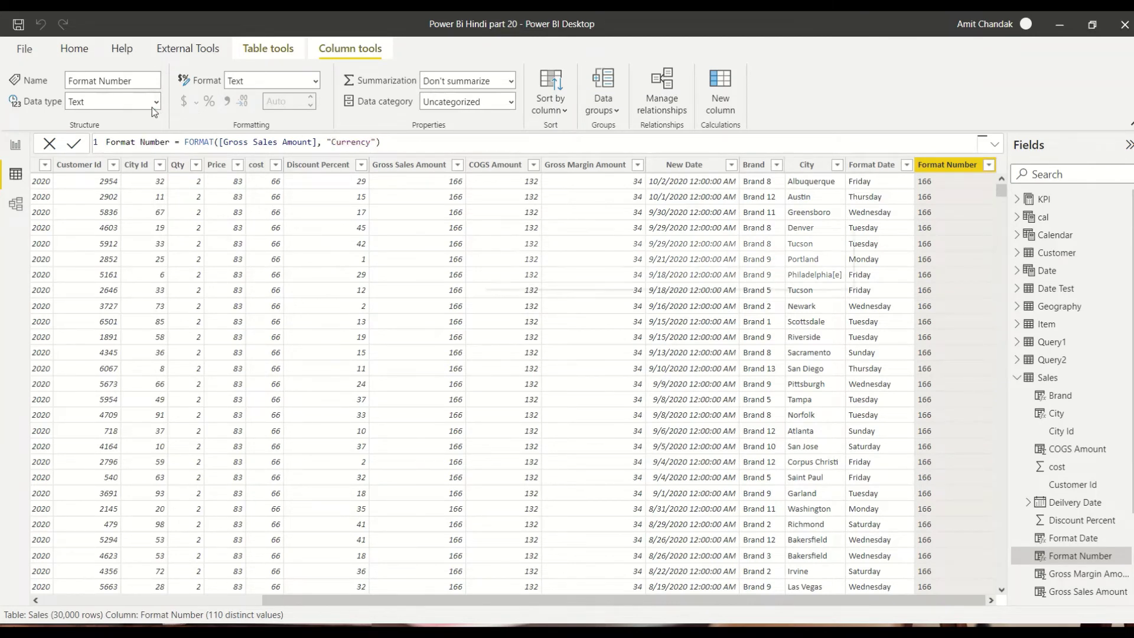
{"action": "key", "text": "Return"}
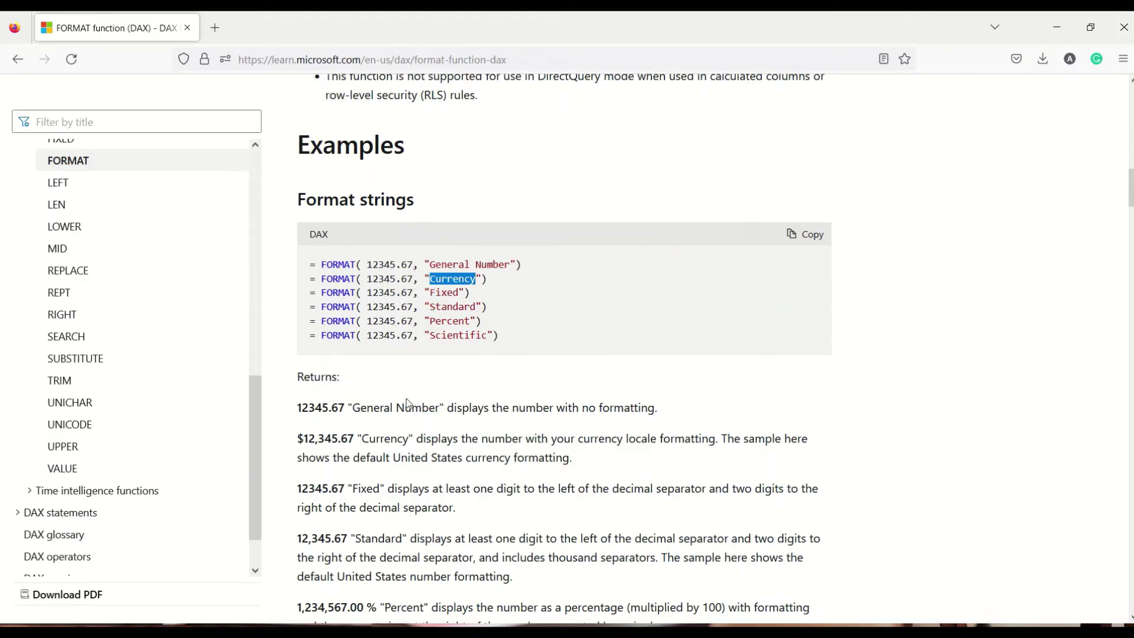
Sort the Sales table by Gross Sales Amount in descending order
{"action": "scroll", "coordinate": [409, 399], "scroll_direction": "down", "scroll_amount": 2}
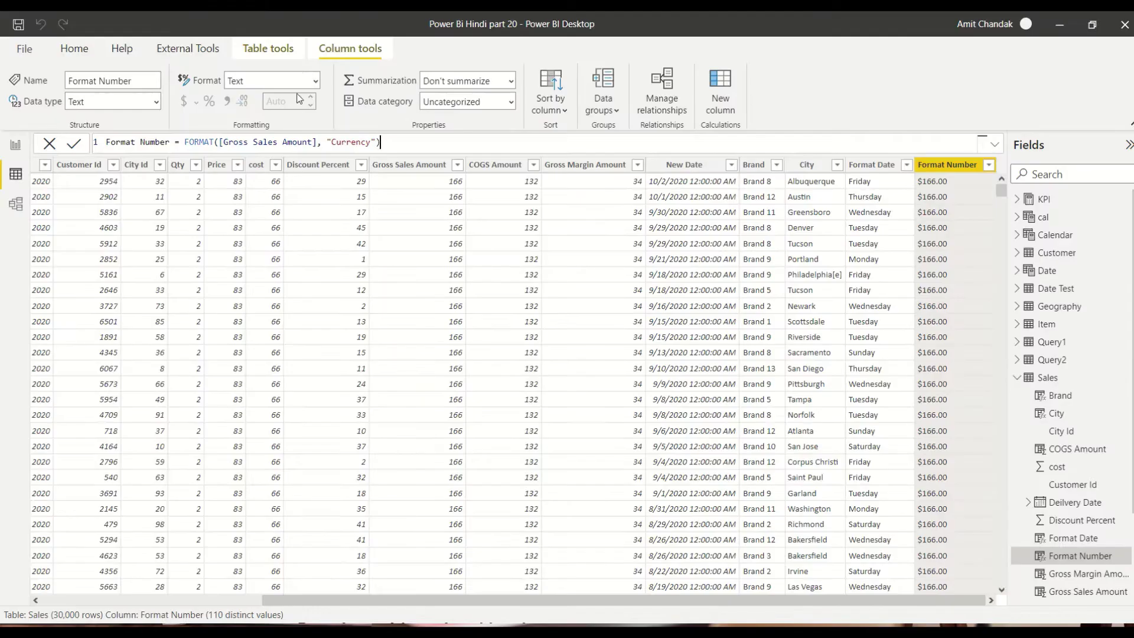
{"action": "double_click", "coordinate": [345, 142]}
{"action": "left_click", "coordinate": [458, 165]}
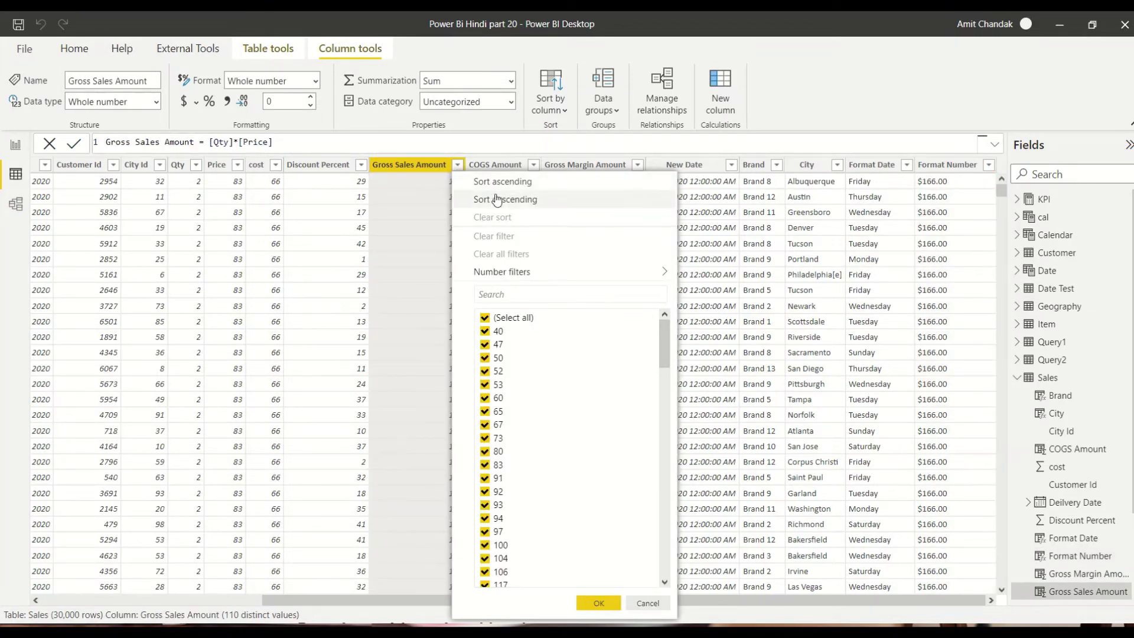
{"action": "left_click", "coordinate": [496, 199]}
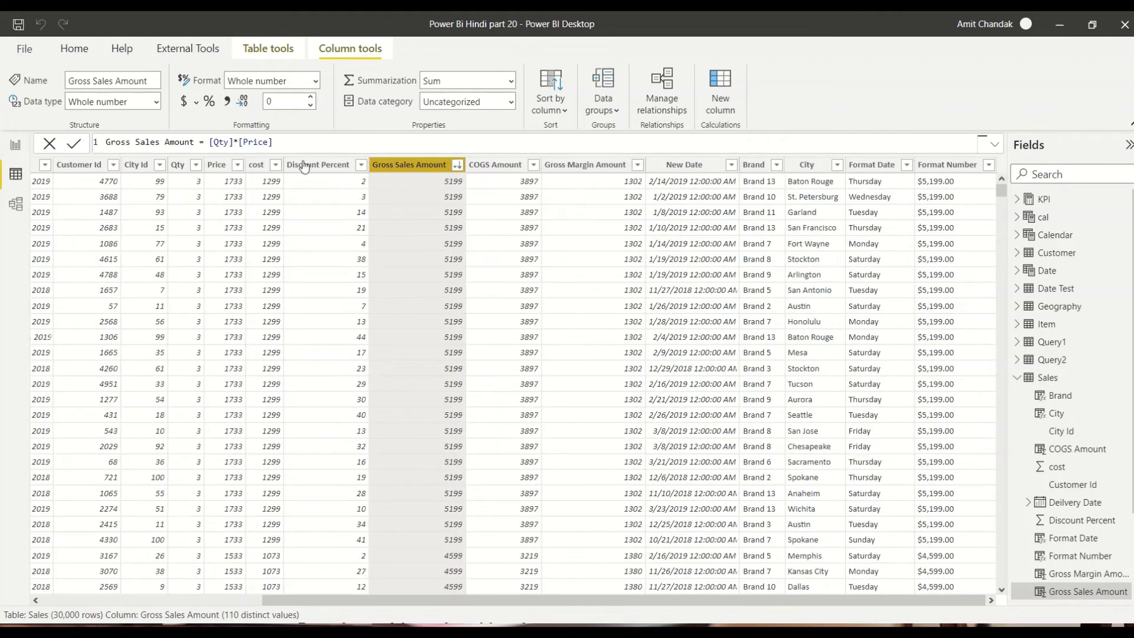
Replace the Format Number column's format string with the custom pattern "#,###.##" and apply it
{"action": "left_click", "coordinate": [952, 181]}
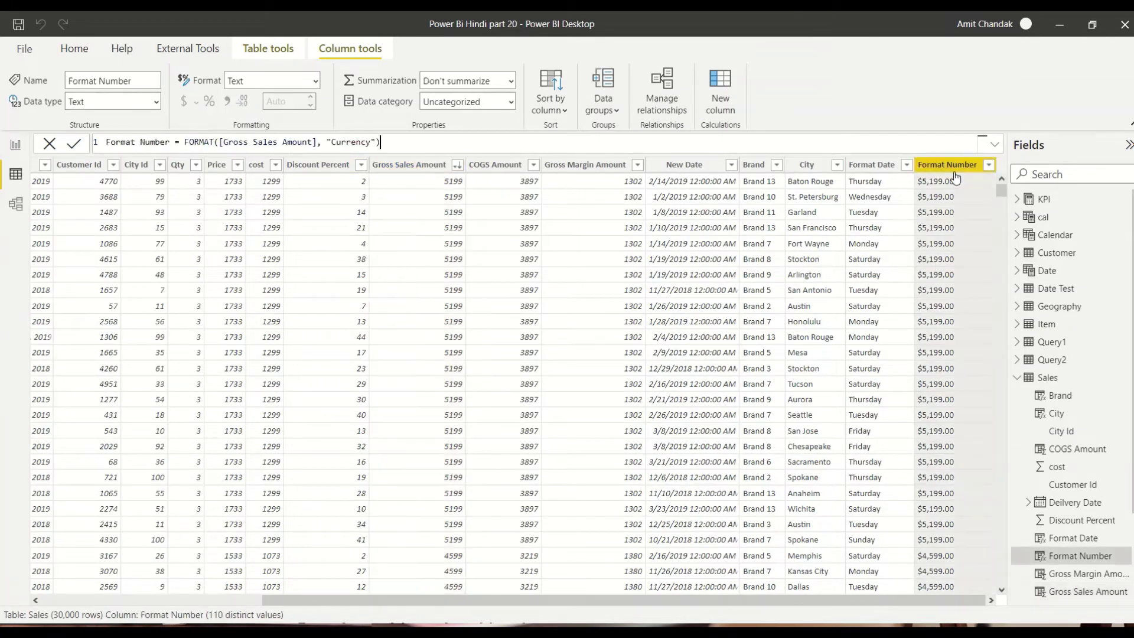
{"action": "double_click", "coordinate": [352, 143]}
{"action": "type", "text": "#,###"}
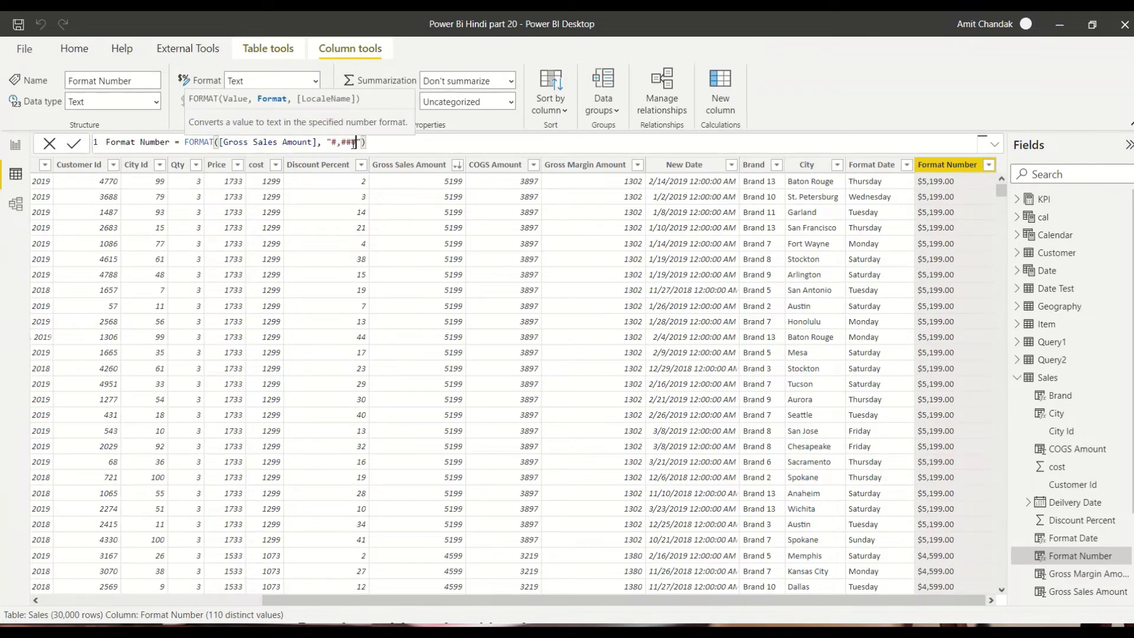
{"action": "type", "text": ".##"}
{"action": "key", "text": "Return"}
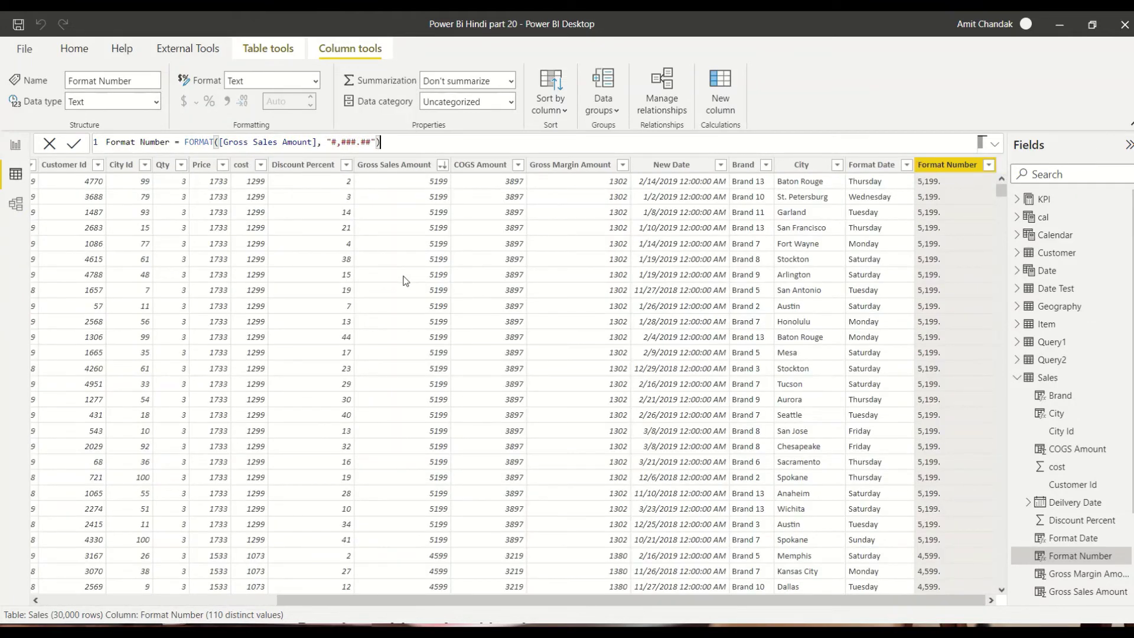
Change the decimal part of the Format Number pattern to zeros, giving "#,###.00", and apply it
{"action": "double_click", "coordinate": [371, 143]}
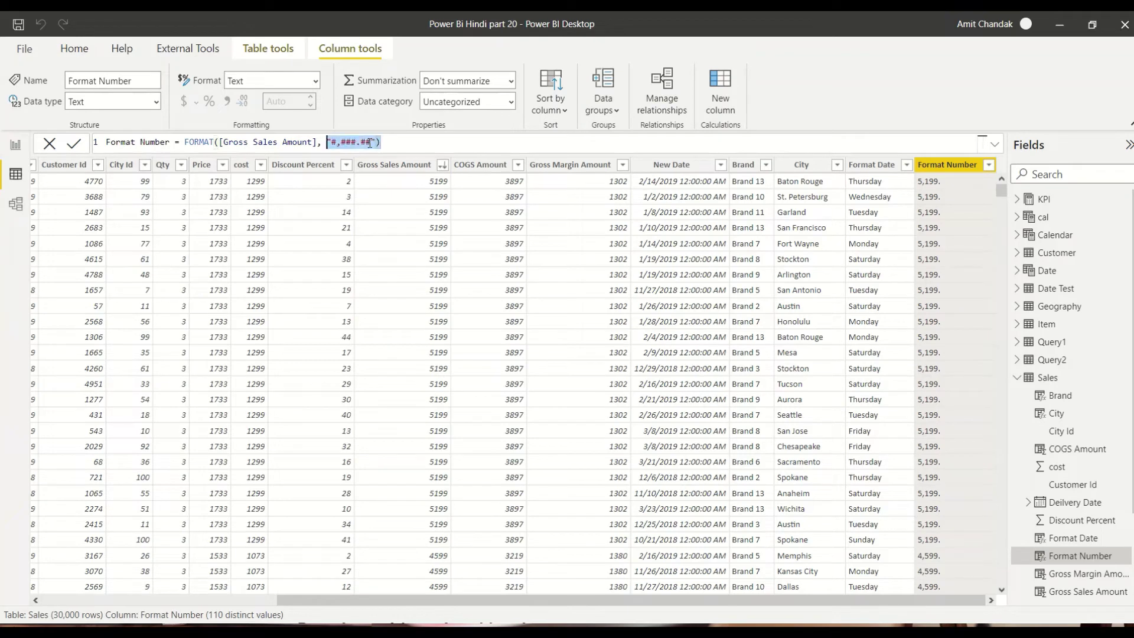
{"action": "left_click", "coordinate": [370, 144]}
{"action": "key", "text": "BackSpace"}
{"action": "key", "text": "BackSpace"}
{"action": "type", "text": "00"}
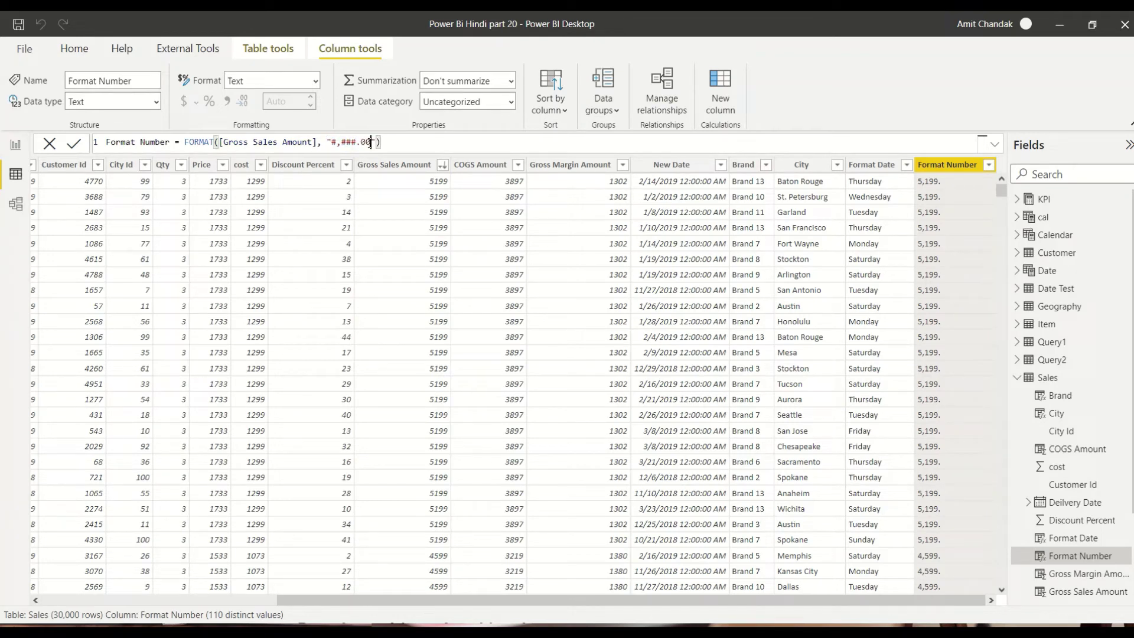
{"action": "key", "text": "Return"}
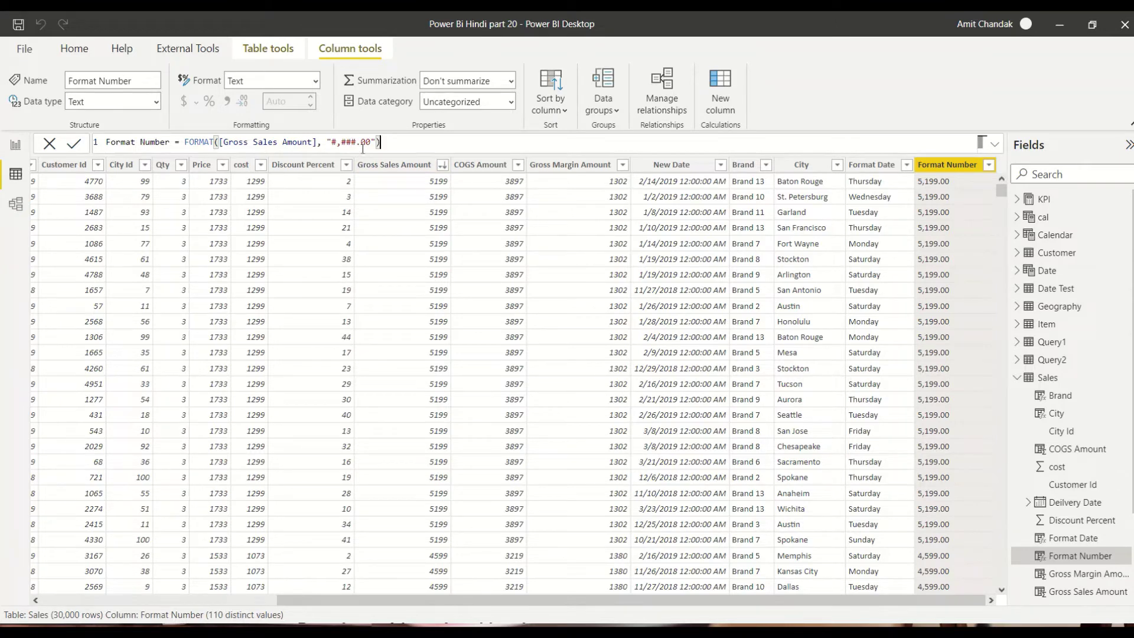
Create a manually entered table with the values 10000, -10000 and 0 in Column1
{"action": "left_click", "coordinate": [413, 231]}
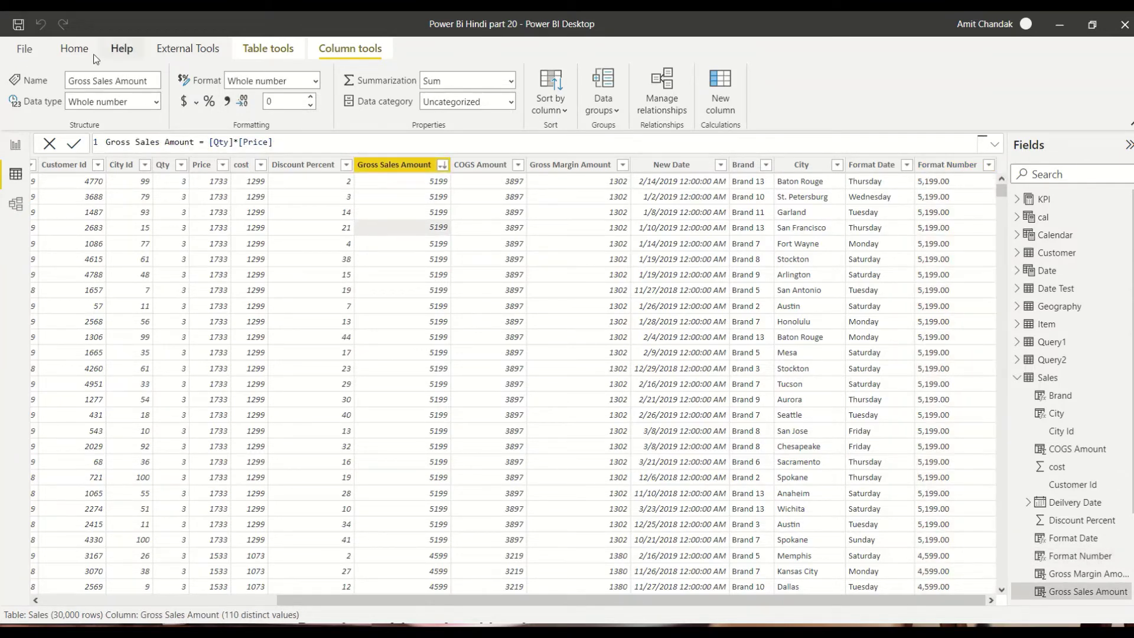
{"action": "left_click", "coordinate": [74, 49]}
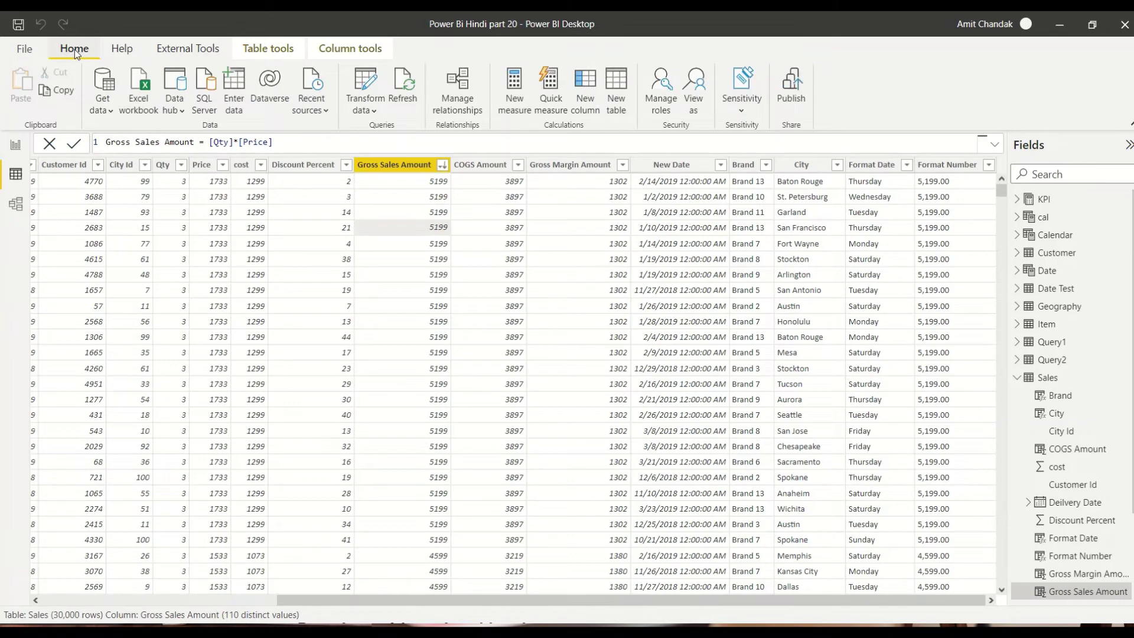
{"action": "left_click", "coordinate": [237, 95]}
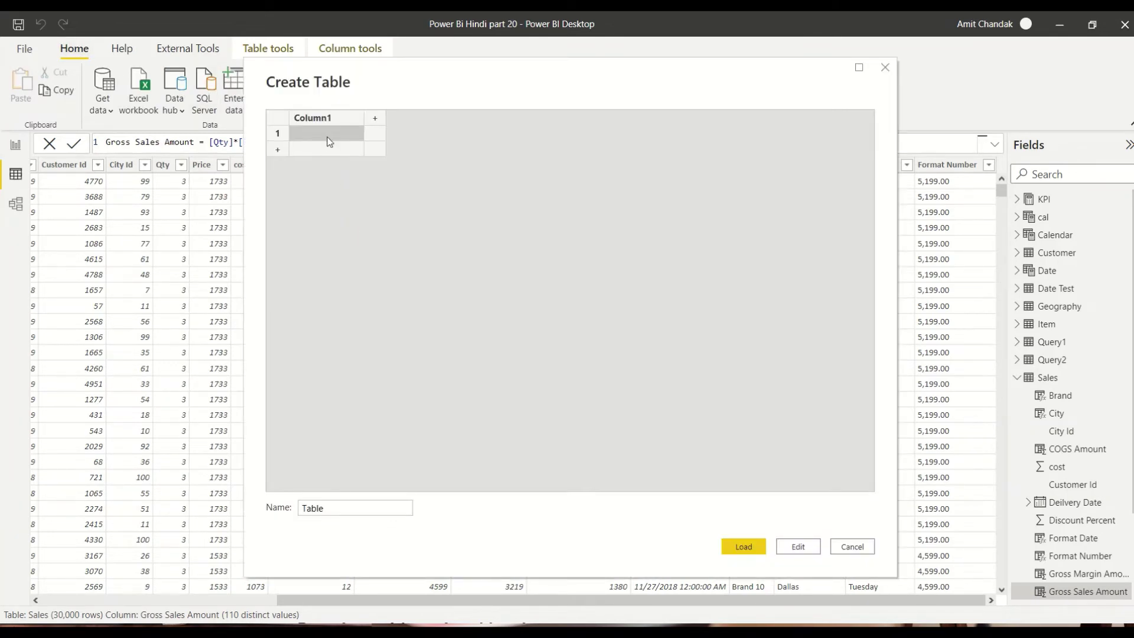
{"action": "left_click", "coordinate": [329, 138]}
{"action": "type", "text": "10000"}
{"action": "key", "text": "Return"}
{"action": "type", "text": "-1"}
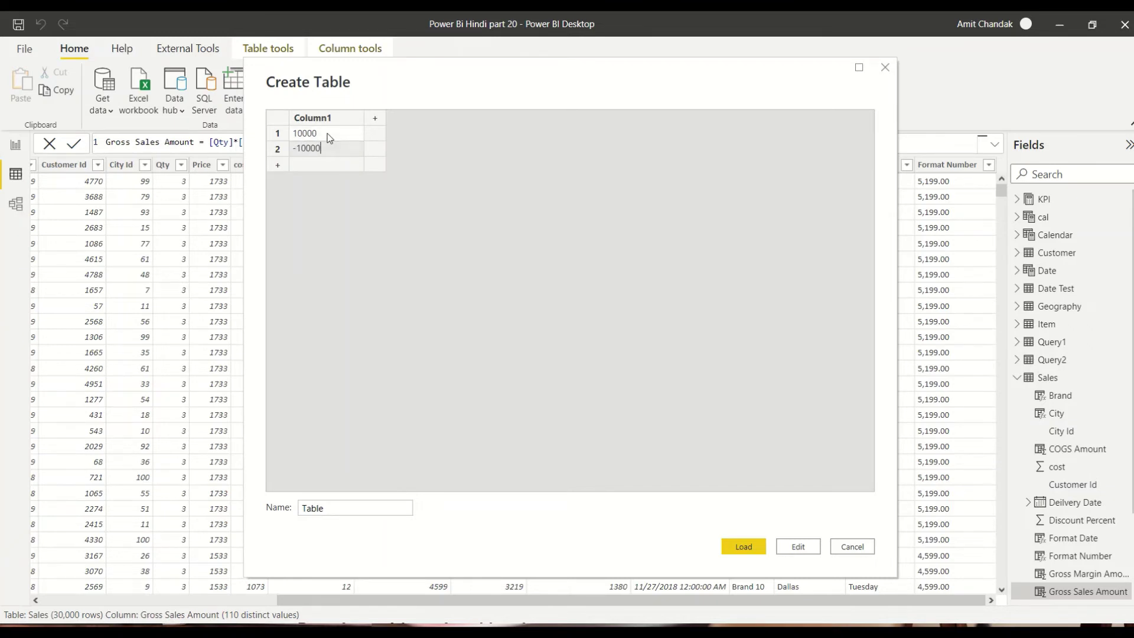
{"action": "key", "text": "Return"}
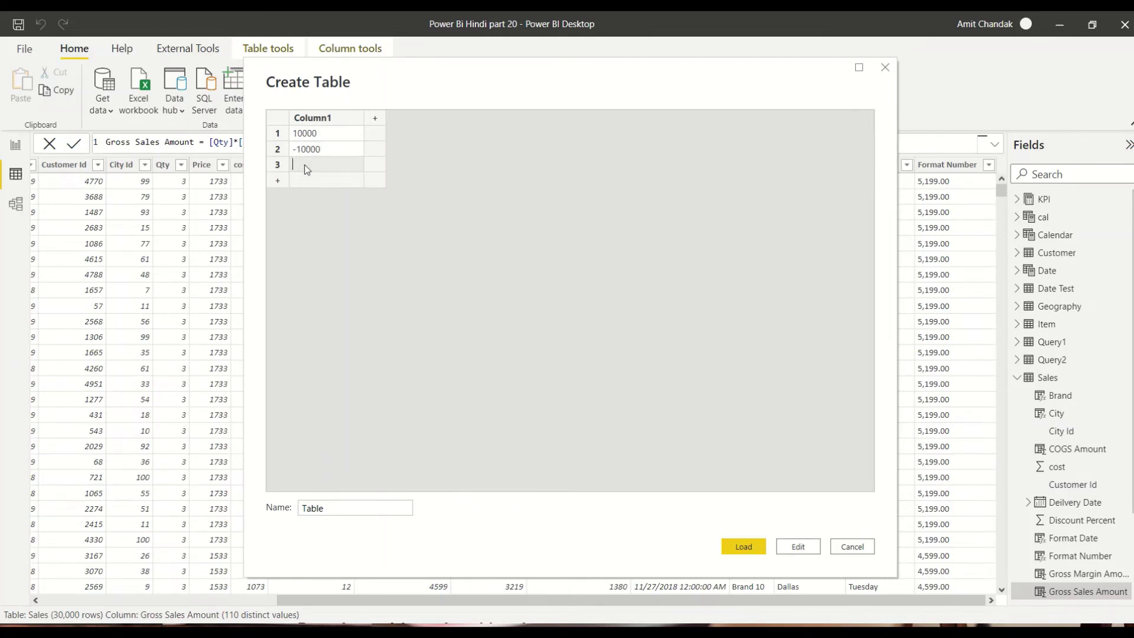
{"action": "type", "text": "0"}
Name the new table Format1, load it into the model, and display its data
{"action": "left_click", "coordinate": [331, 508]}
{"action": "left_click_drag", "start_coordinate": [331, 508], "coordinate": [298, 514]}
{"action": "type", "text": "Format1"}
{"action": "key", "text": "Return"}
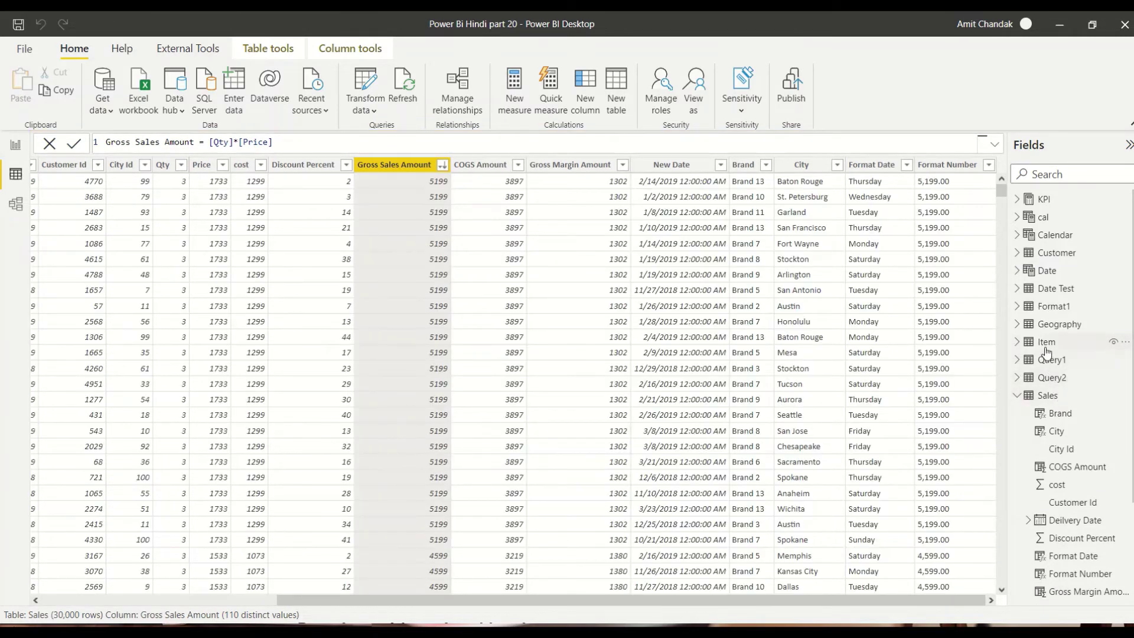
{"action": "left_click", "coordinate": [1054, 305]}
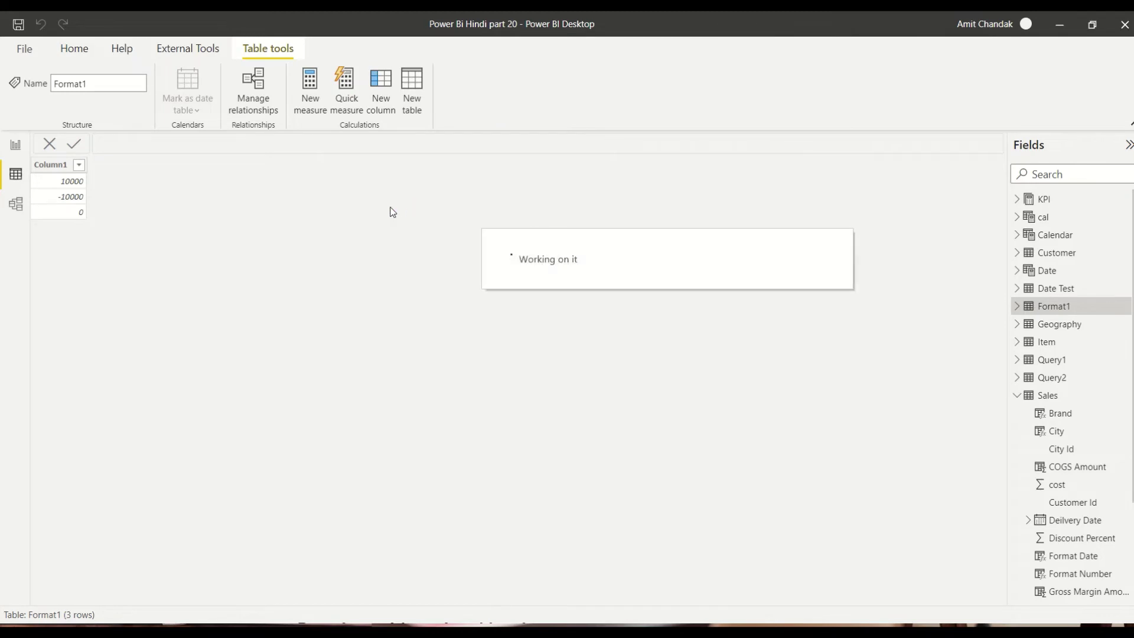
Begin the new calculated column's formula in the Format1 table with the FORMAT function taking [Column1] as its value
{"action": "left_click", "coordinate": [152, 144]}
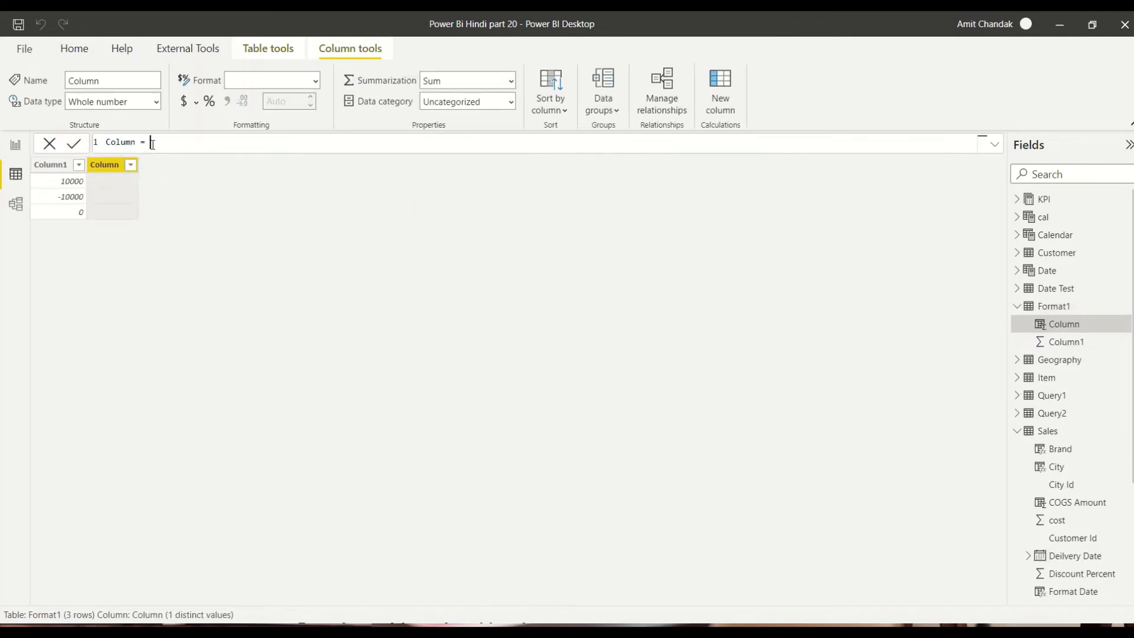
{"action": "type", "text": "for"}
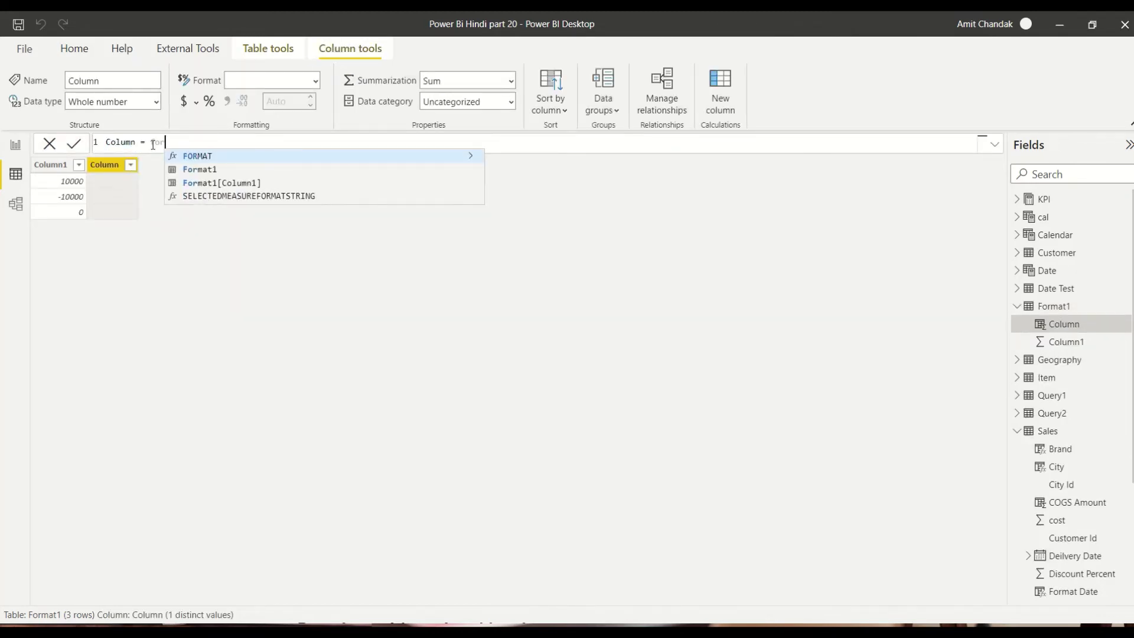
{"action": "key", "text": "Tab"}
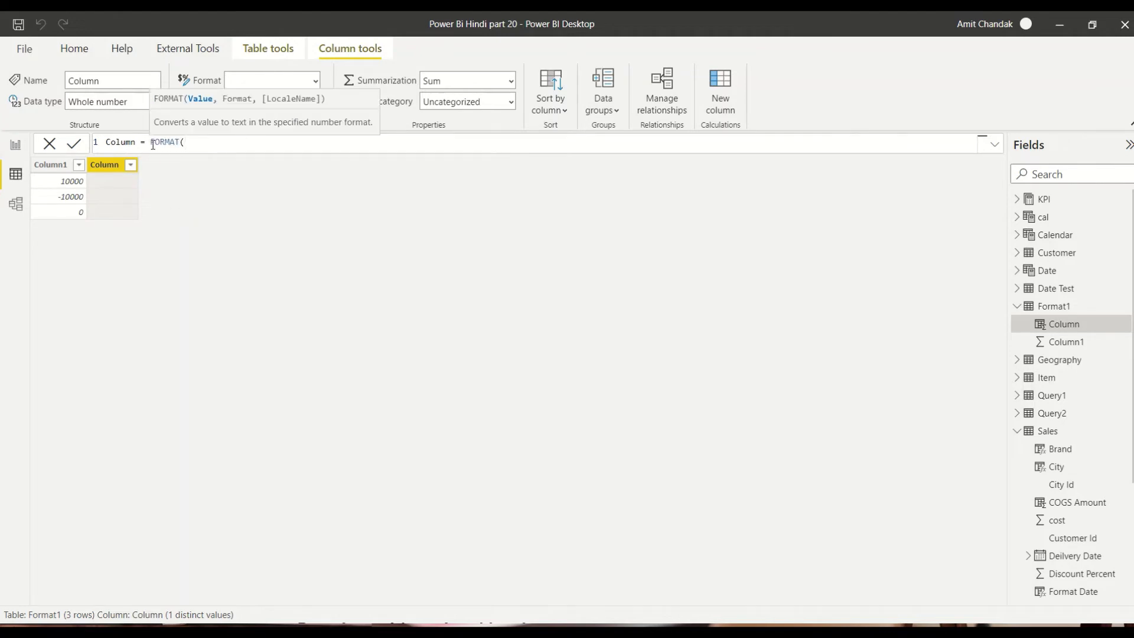
{"action": "type", "text": "[col"}
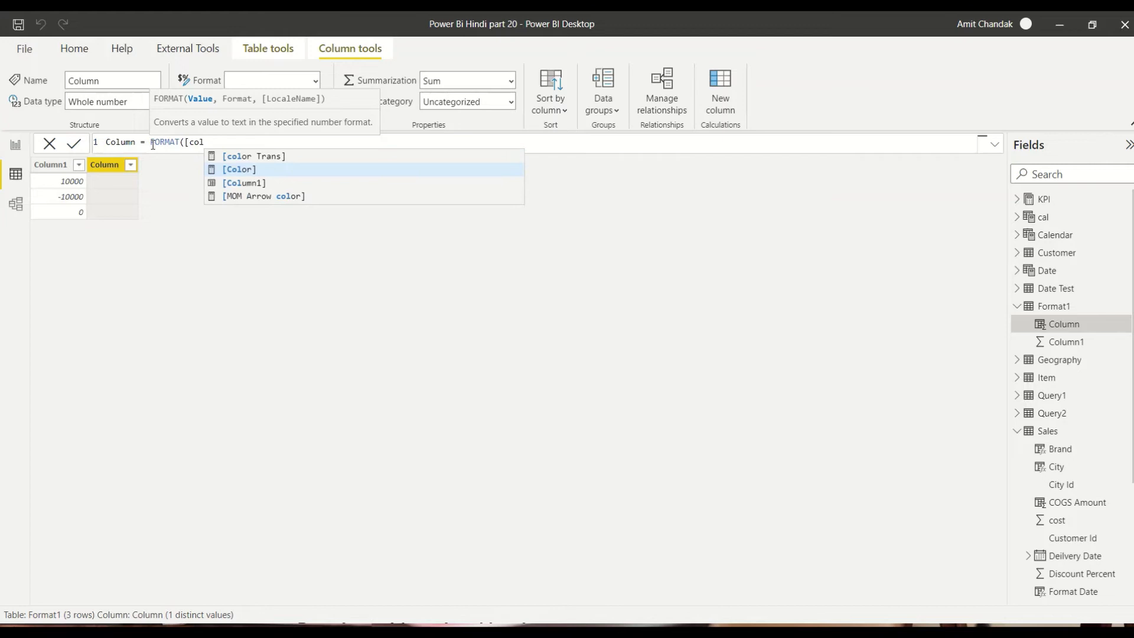
{"action": "key", "text": "Down"}
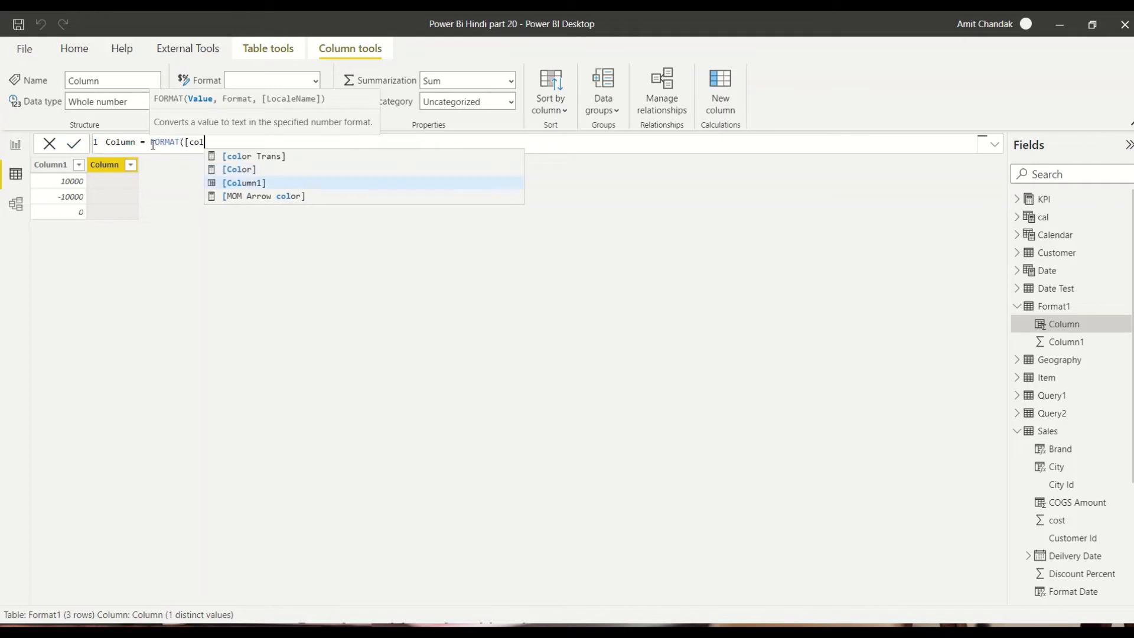
{"action": "key", "text": "Tab"}
Complete the FORMAT formula with the positive and negative pattern "#,###; (#,###)" and apply it
{"action": "type", "text": ", \""}
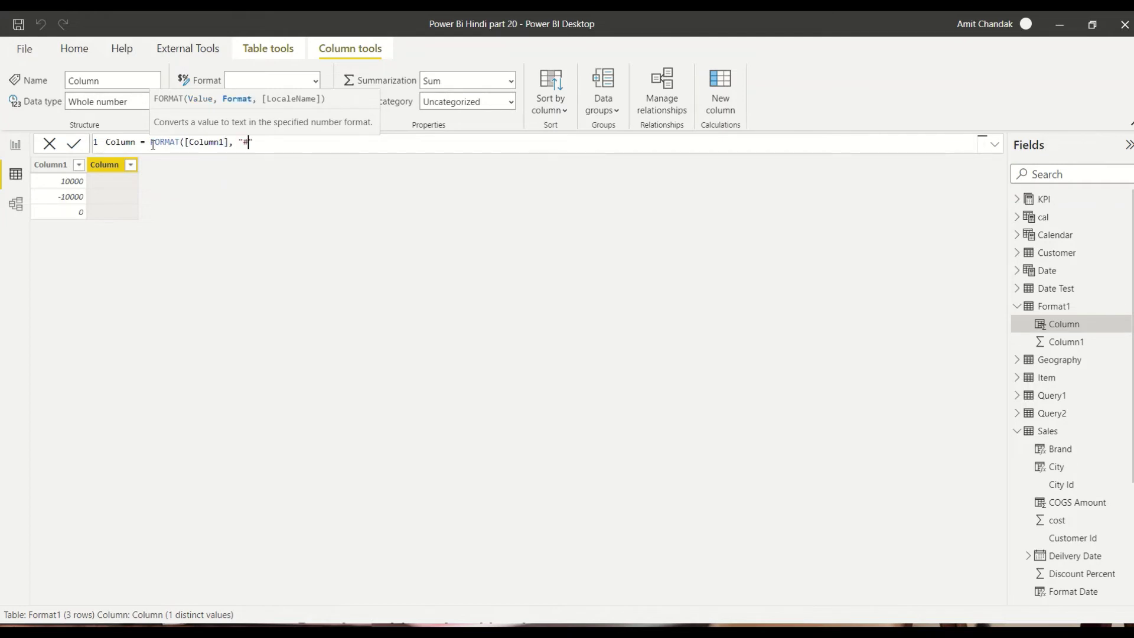
{"action": "type", "text": "#,###; ()"}
{"action": "key", "text": "Left"}
{"action": "type", "text": "#,####"}
{"action": "key", "text": "BackSpace"}
{"action": "left_click", "coordinate": [345, 143]}
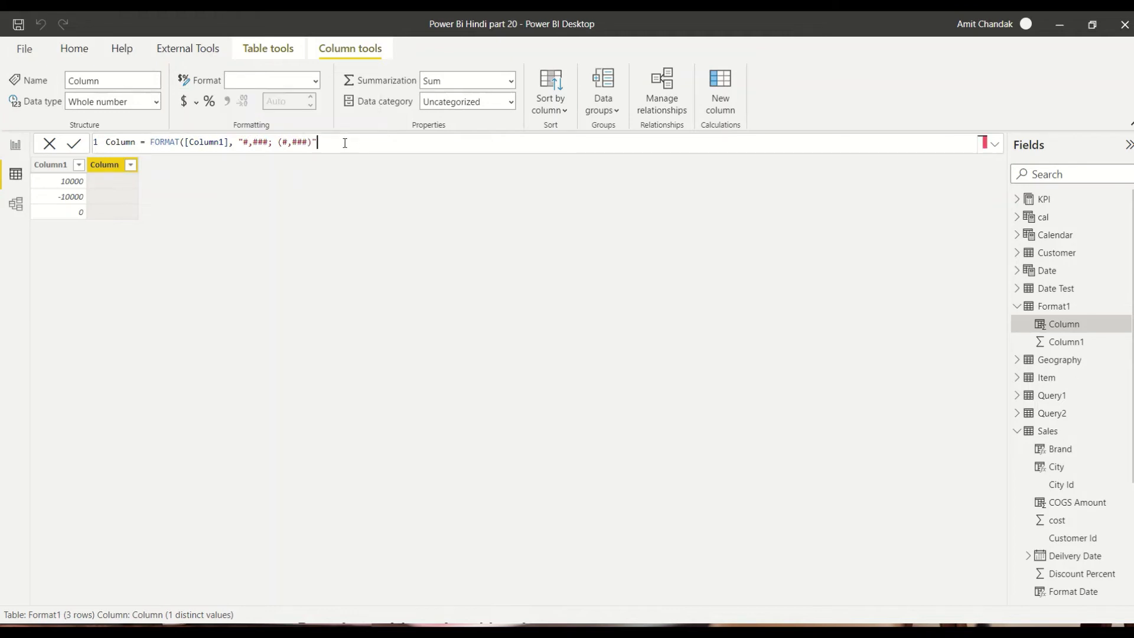
{"action": "type", "text": ")"}
{"action": "key", "text": "Return"}
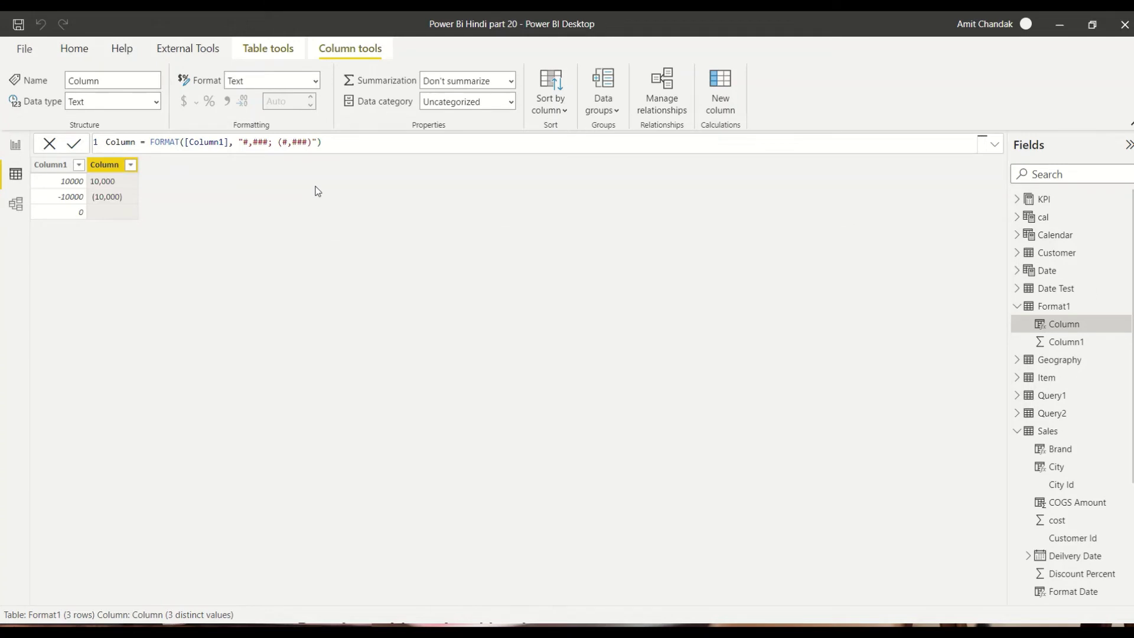
Add a third section "$#" for zero values to the format string, giving "#,###; (#,###);$#", and apply it
{"action": "left_click", "coordinate": [340, 141]}
{"action": "type", "text": ";"}
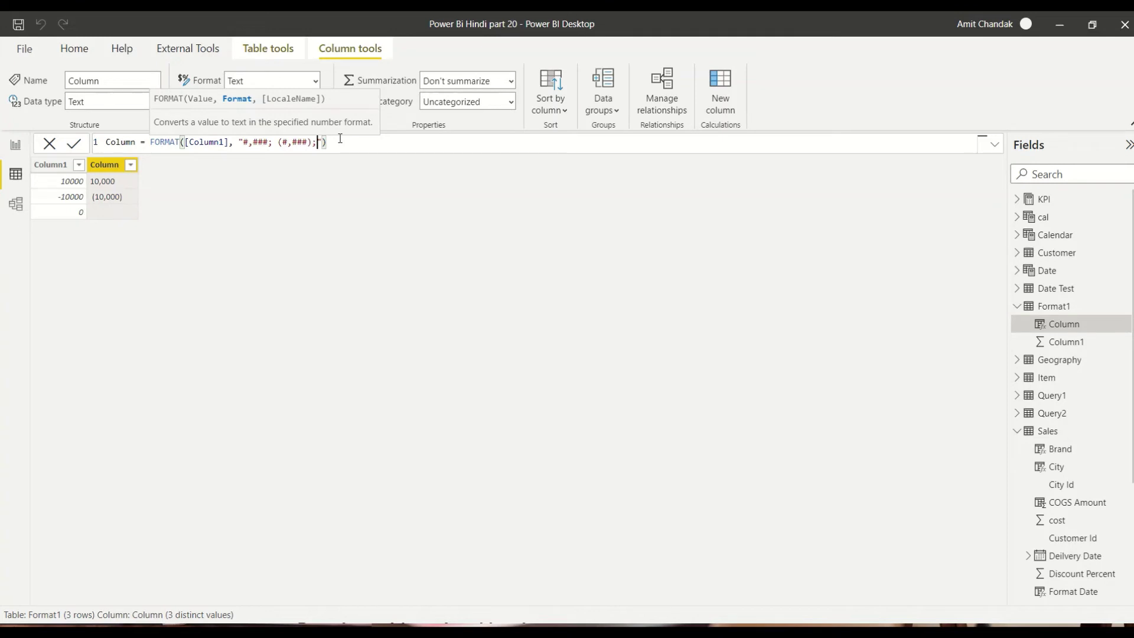
{"action": "type", "text": "$#"}
{"action": "key", "text": "Return"}
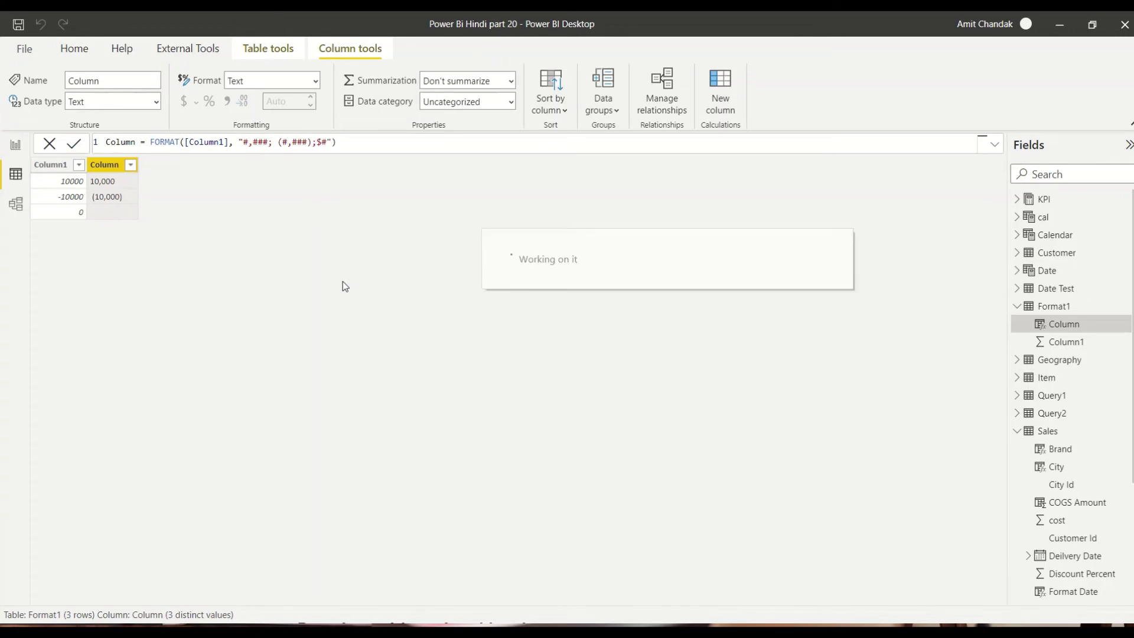